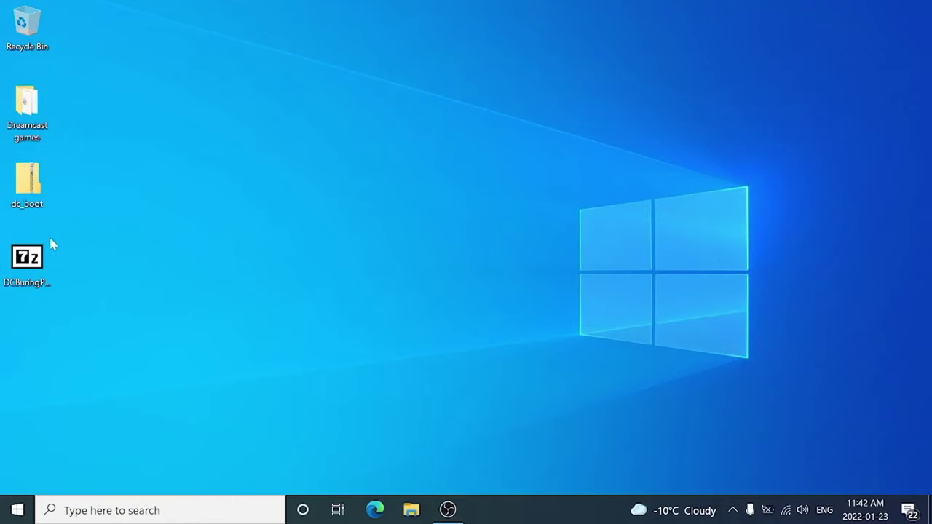
- Extract DCBuringPack.7z with 7-Zip into a DCBuringPack folder on the desktop
right_click(22, 271)
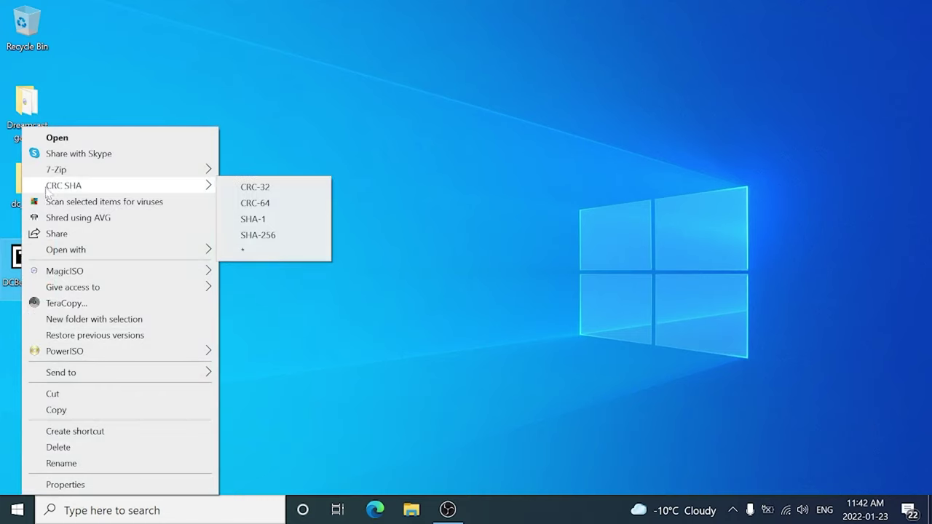
mouse_move(64, 171)
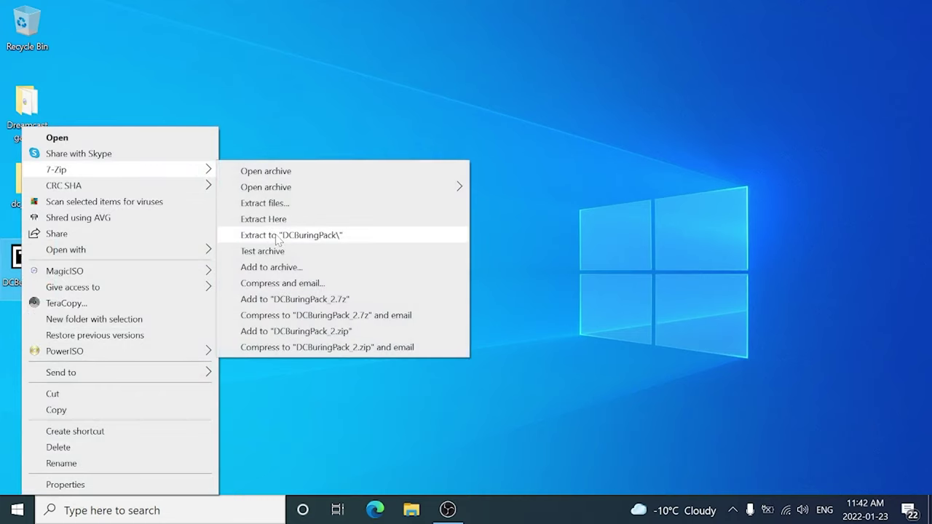
click(278, 237)
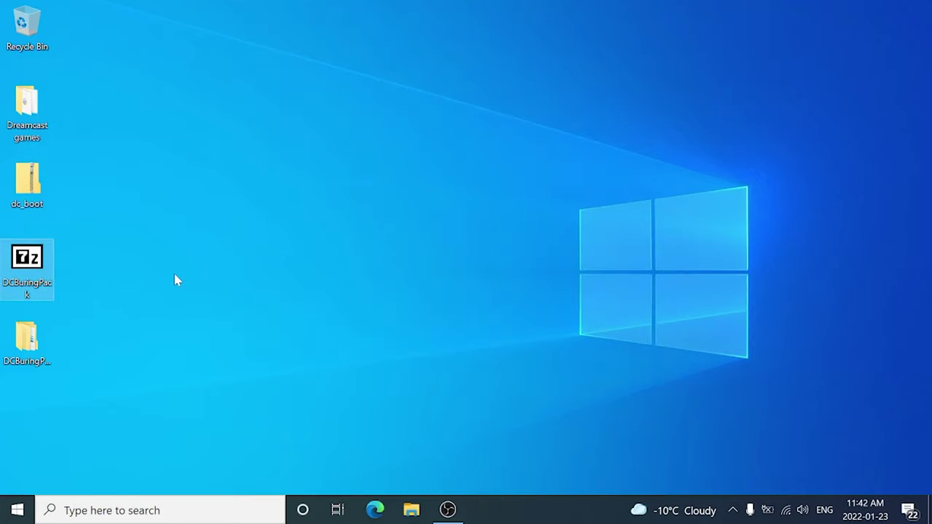
- In DCBuringPack\imgburn, extract CDIPatchFiles.zip with 7-Zip into a CDIPatchFiles folder
double_click(36, 343)
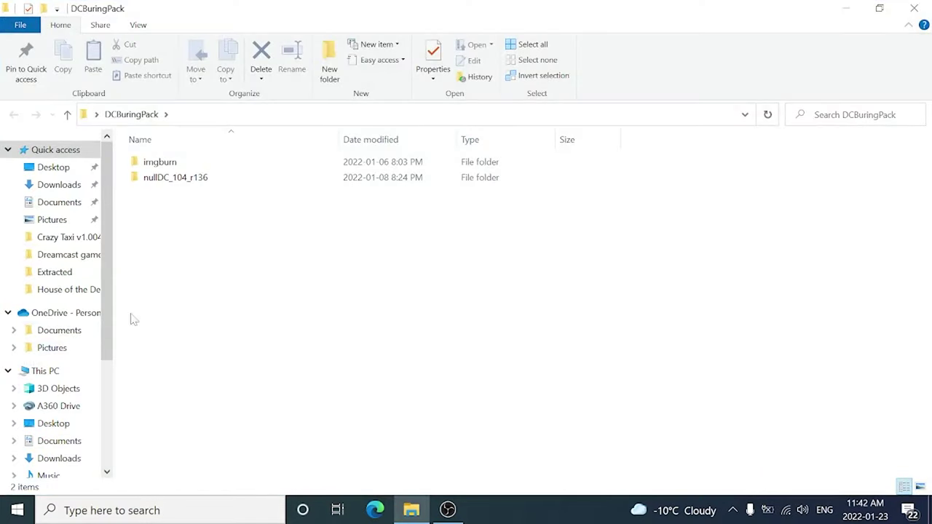
double_click(156, 163)
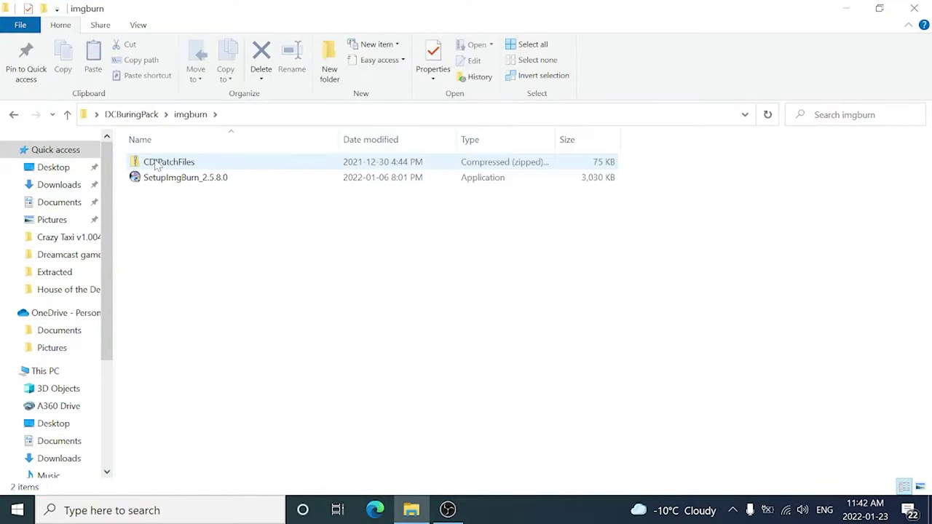
click(155, 163)
right_click(156, 163)
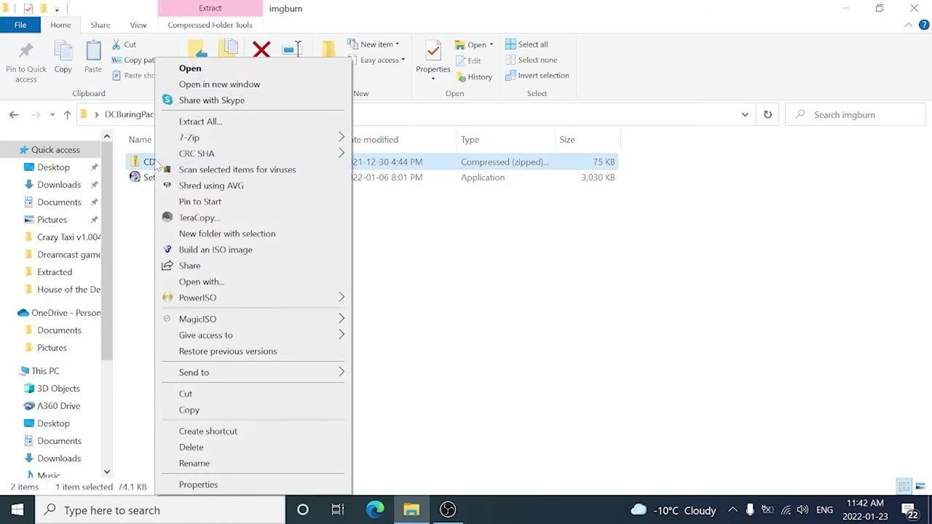
mouse_move(204, 139)
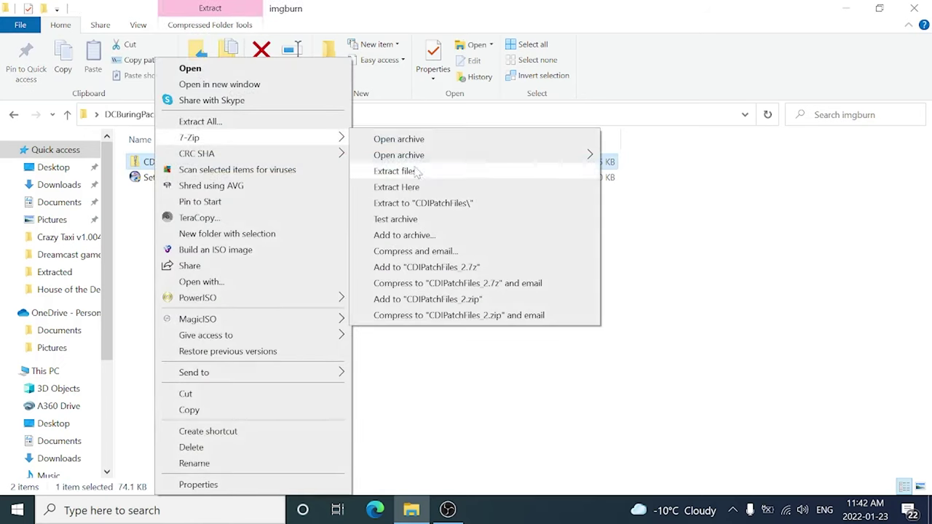
click(446, 205)
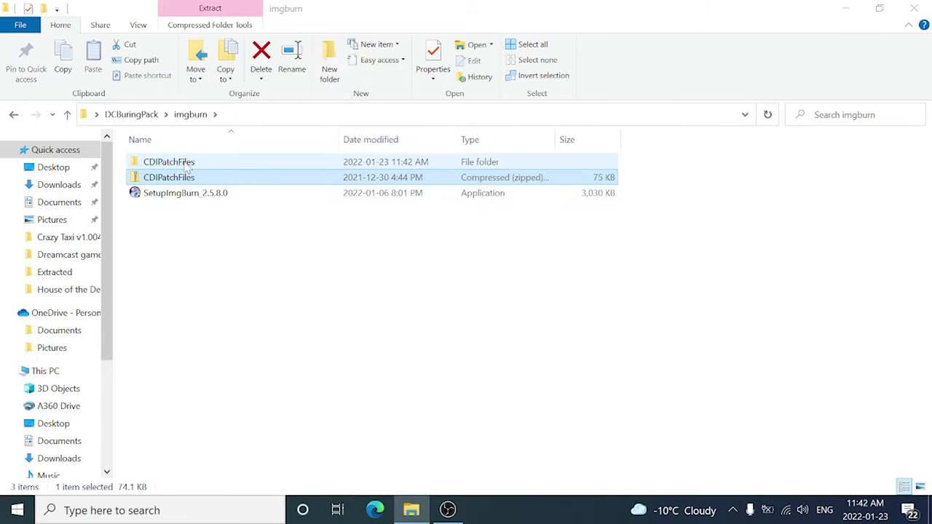
- Launch the ImgBurn 2.5.8.0 installer, accept the license and keep the full component set
click(192, 199)
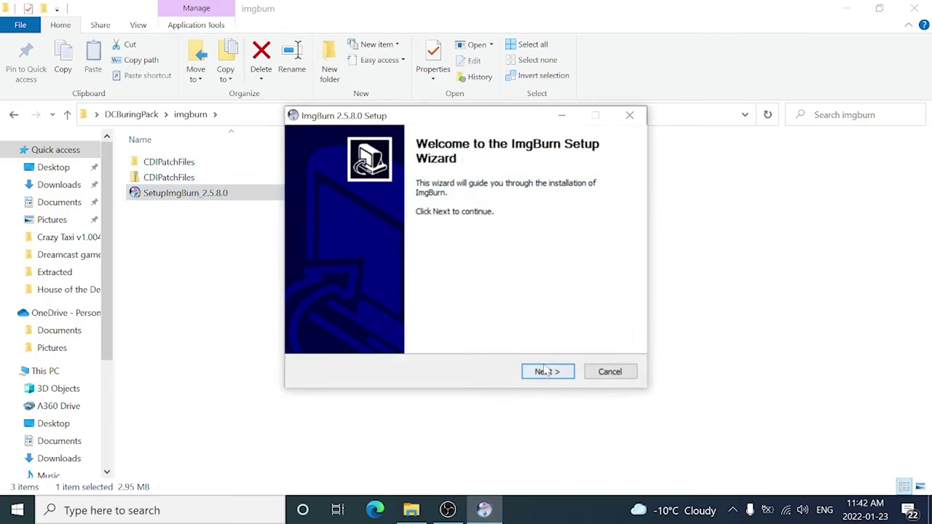
click(545, 371)
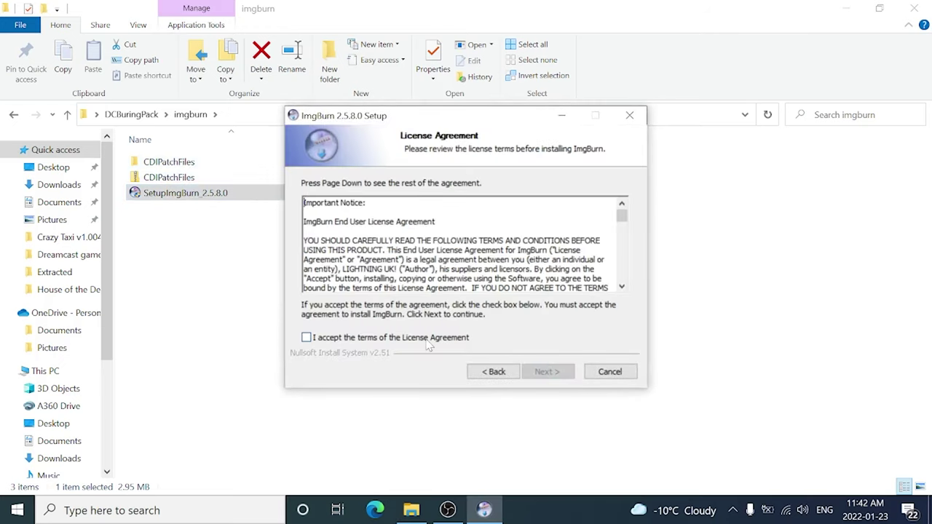
click(427, 339)
click(548, 371)
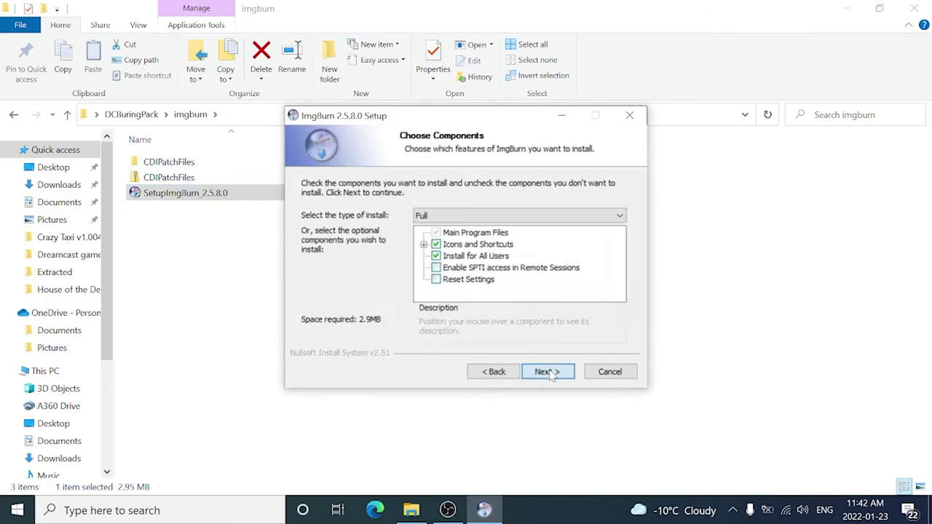
click(548, 372)
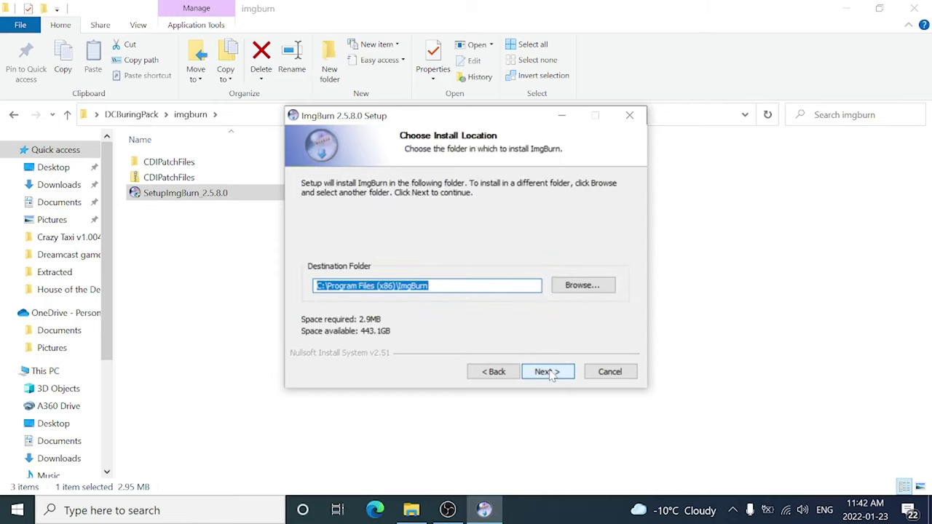
- Copy the C:\Program Files (x86)\ImgBurn path, install with default locations, and close the web page
right_click(405, 286)
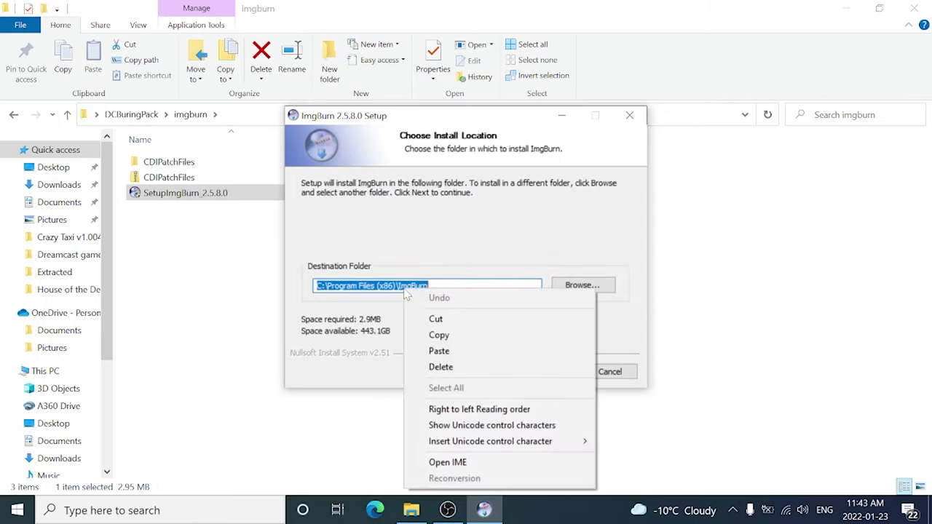
click(440, 336)
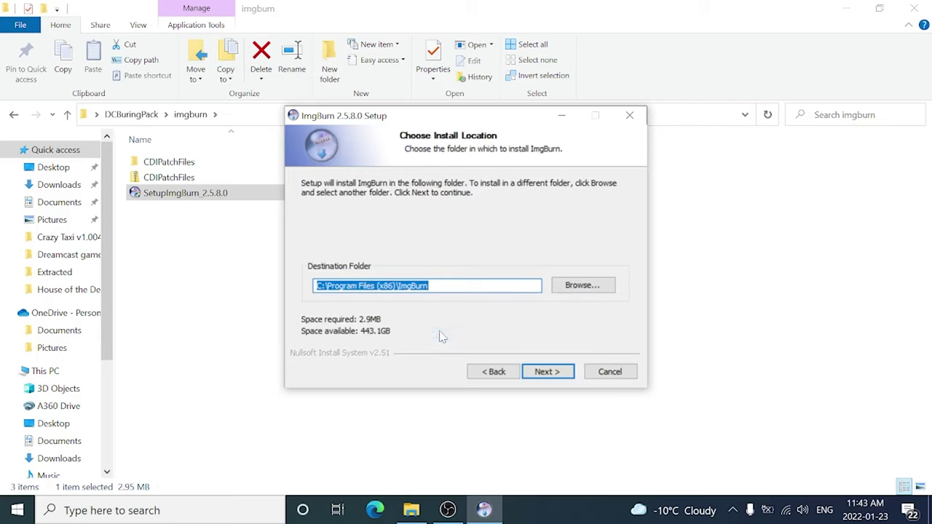
click(545, 376)
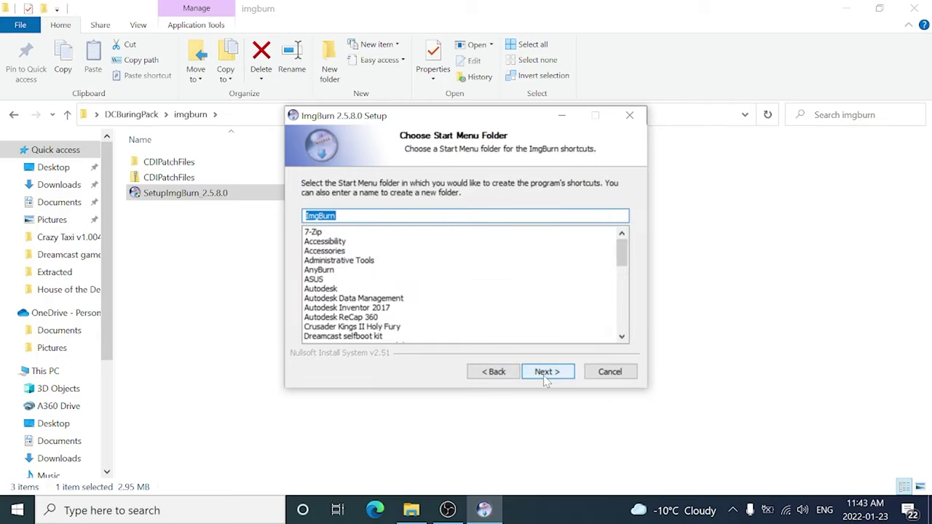
click(546, 376)
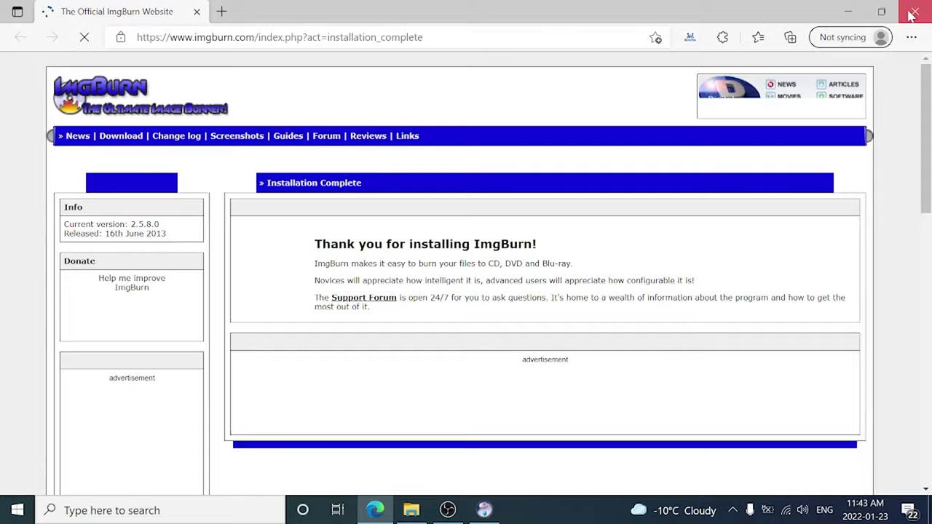
click(910, 12)
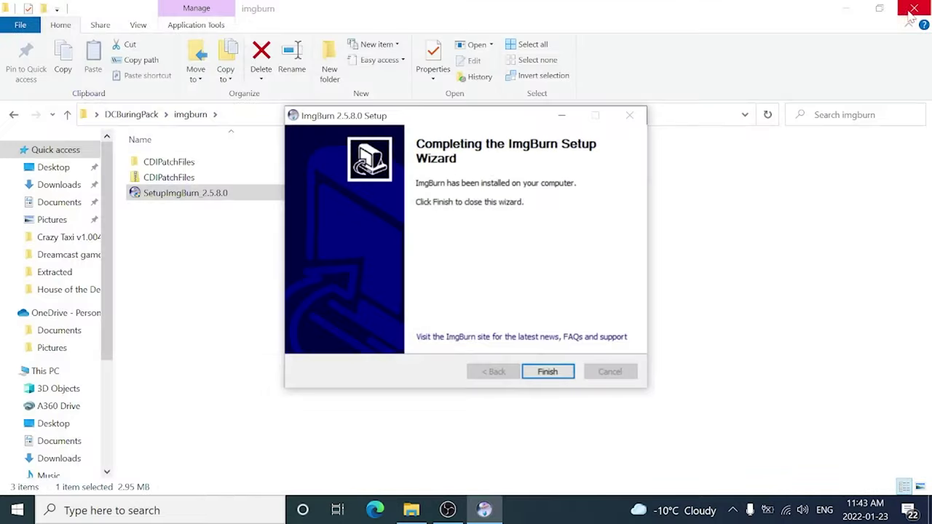
- Close the setup wizard, open the CDIPatchFiles folder and a second DCBuringPack window
click(547, 372)
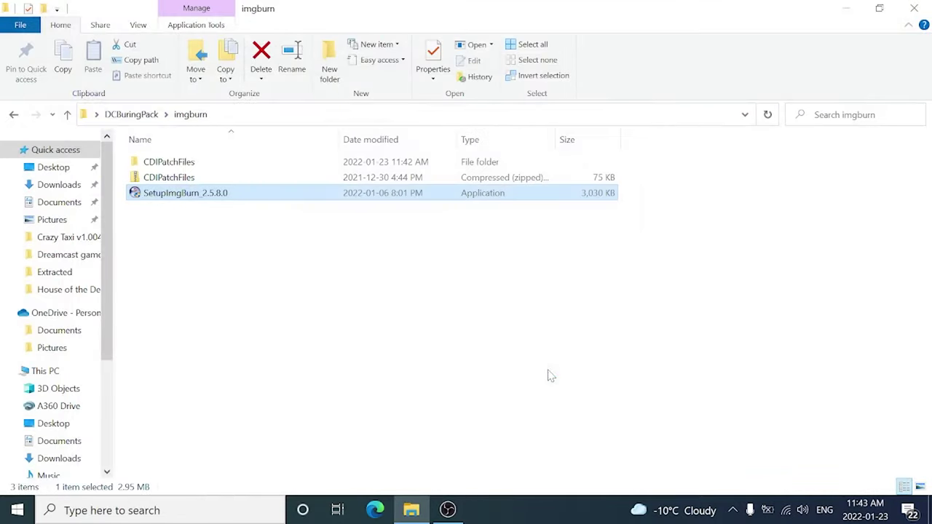
double_click(156, 163)
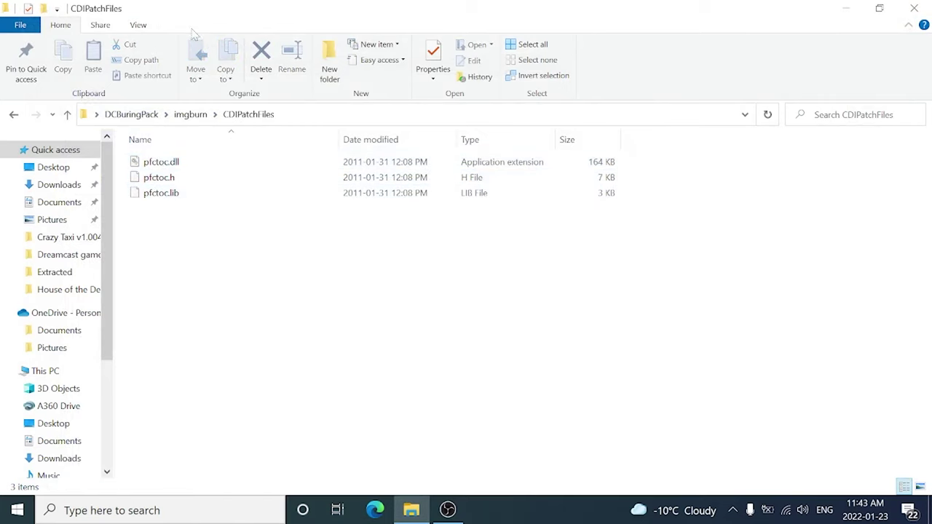
drag(196, 15, 541, 128)
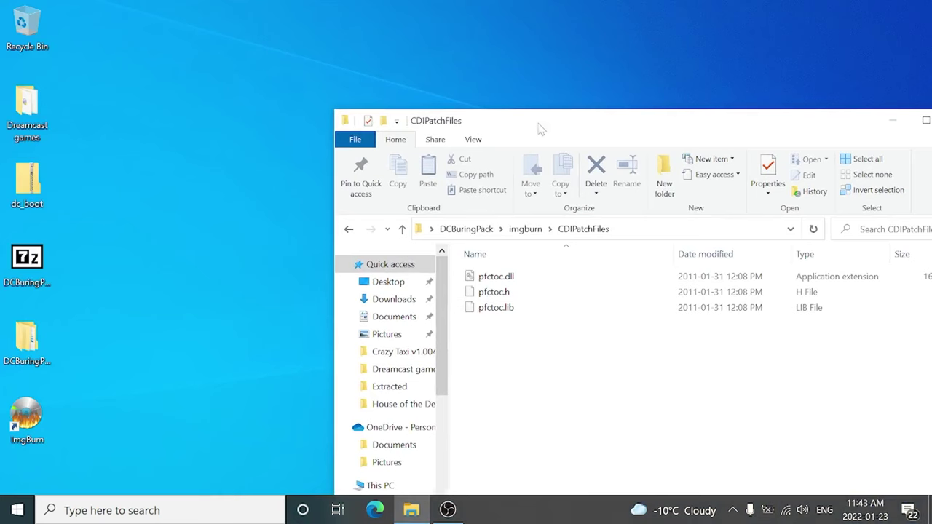
double_click(37, 354)
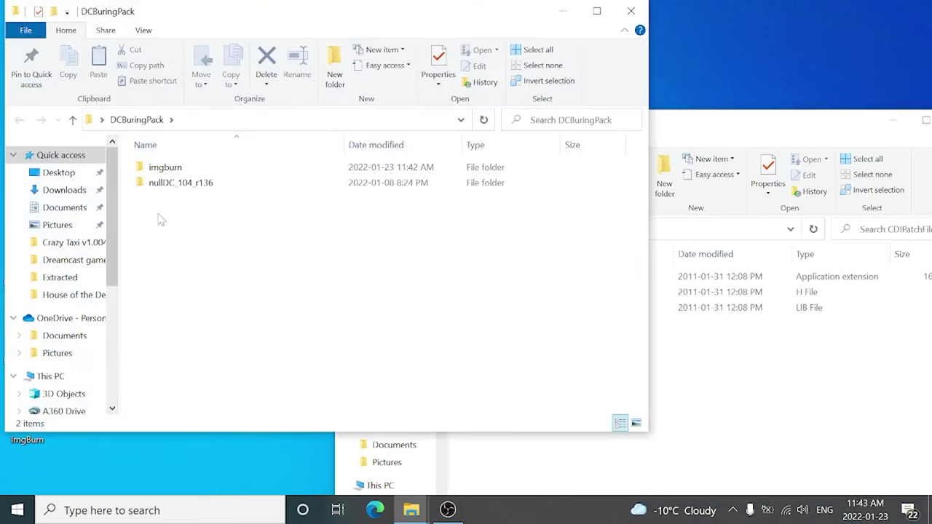
- Navigate the second window to the ImgBurn program folder using the copied install path
right_click(137, 122)
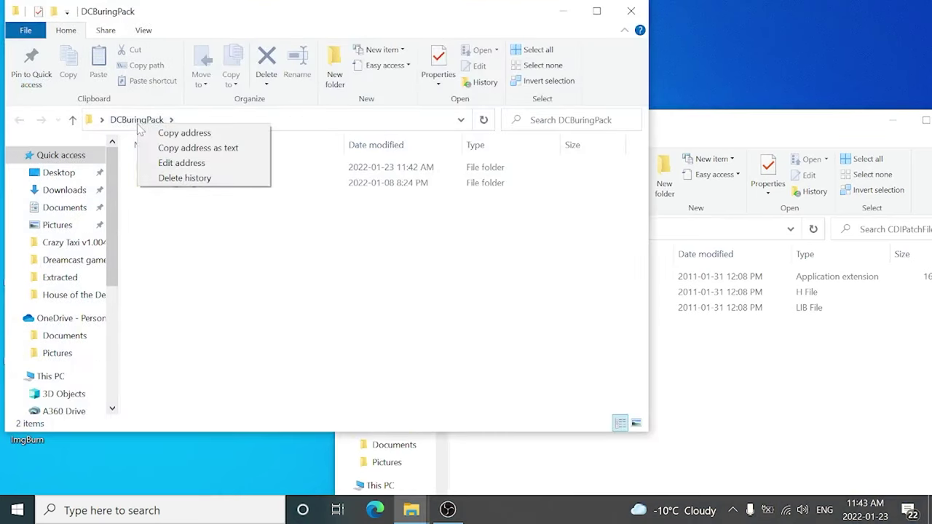
click(163, 164)
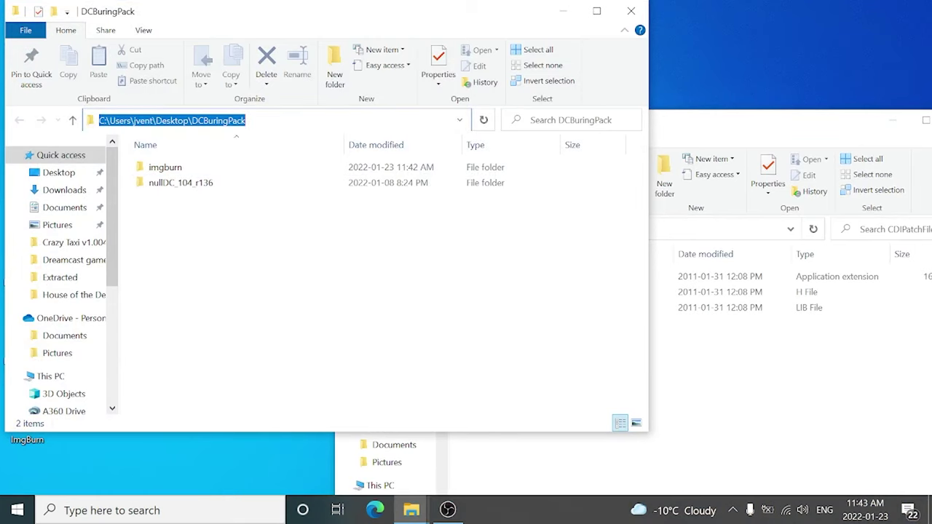
right_click(148, 121)
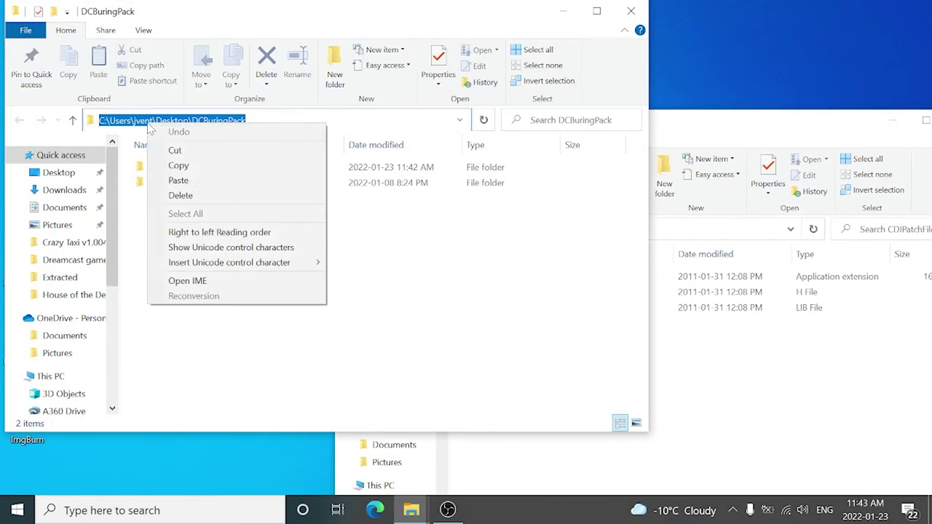
click(178, 181)
key(Return)
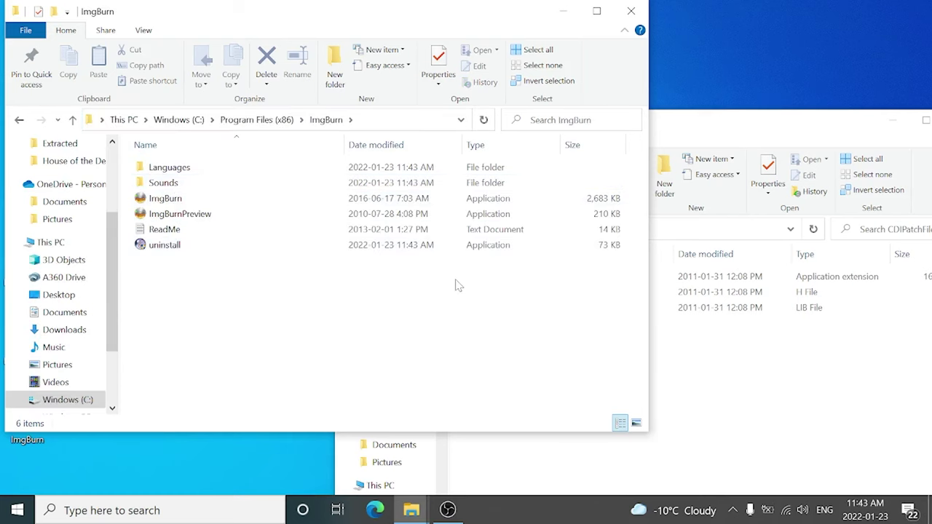
- Move the three pfctoc patch files from CDIPatchFiles into the ImgBurn program folder
click(710, 135)
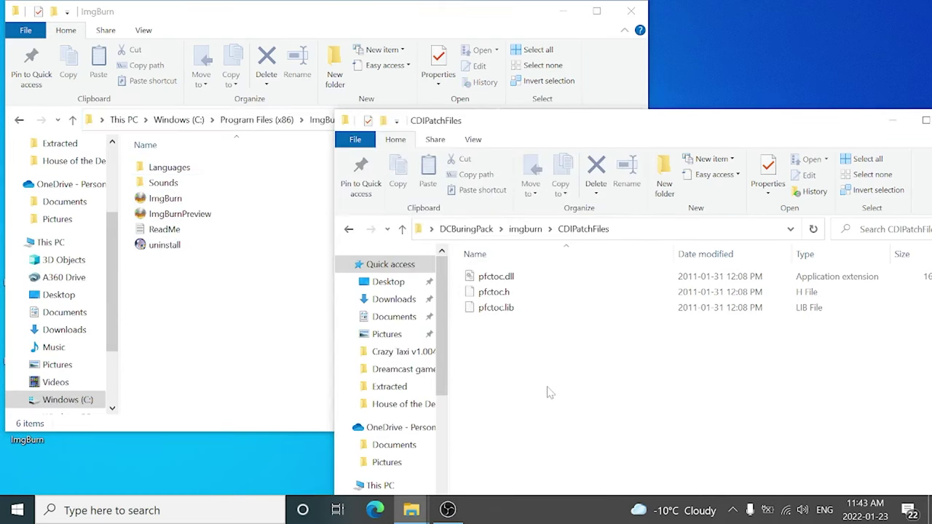
drag(548, 387, 294, 291)
click(347, 395)
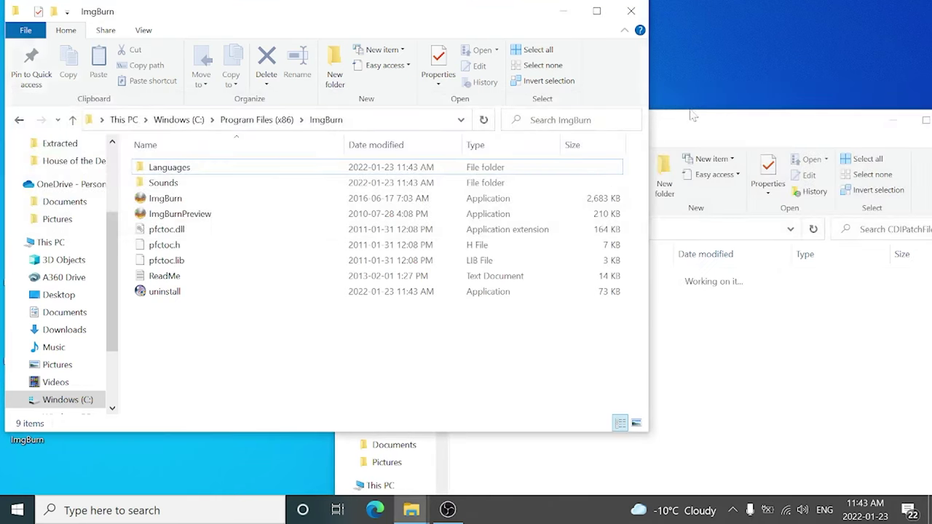
- Close the ImgBurn folder window and minimize the CDIPatchFiles window
click(630, 11)
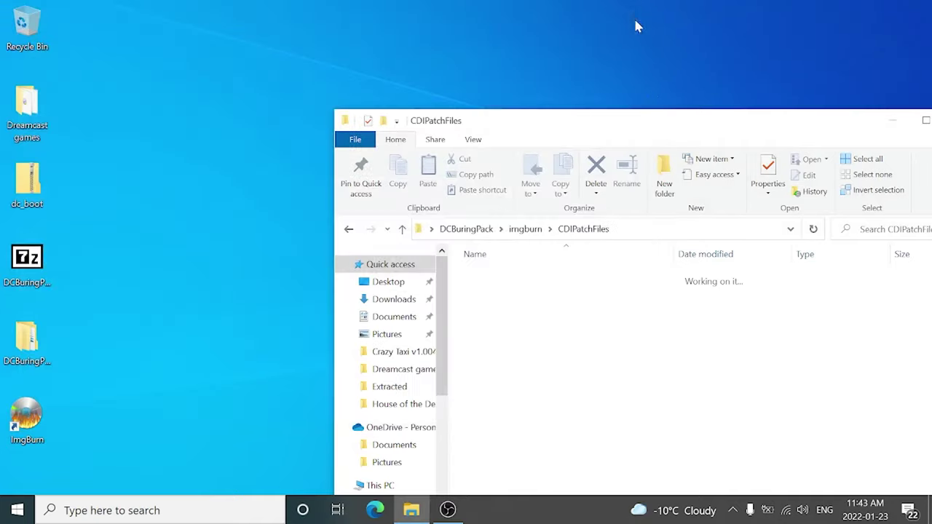
double_click(662, 133)
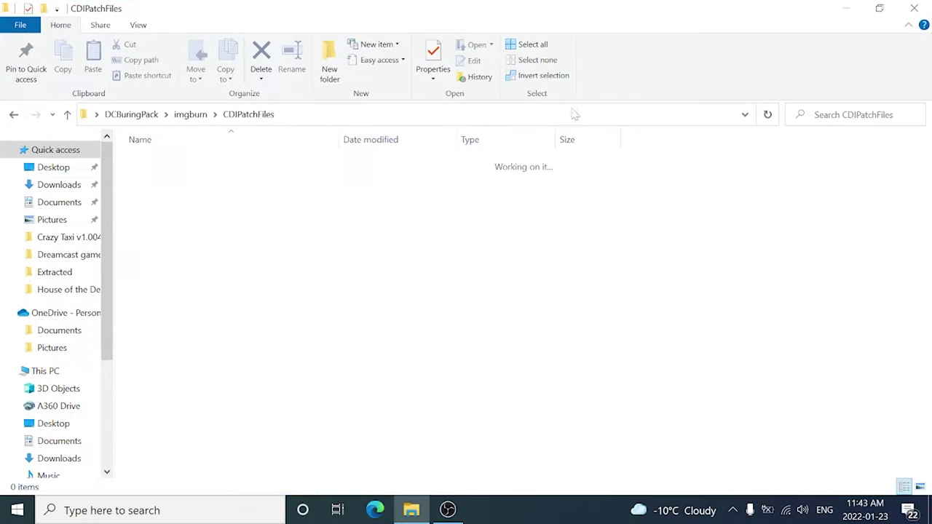
click(856, 6)
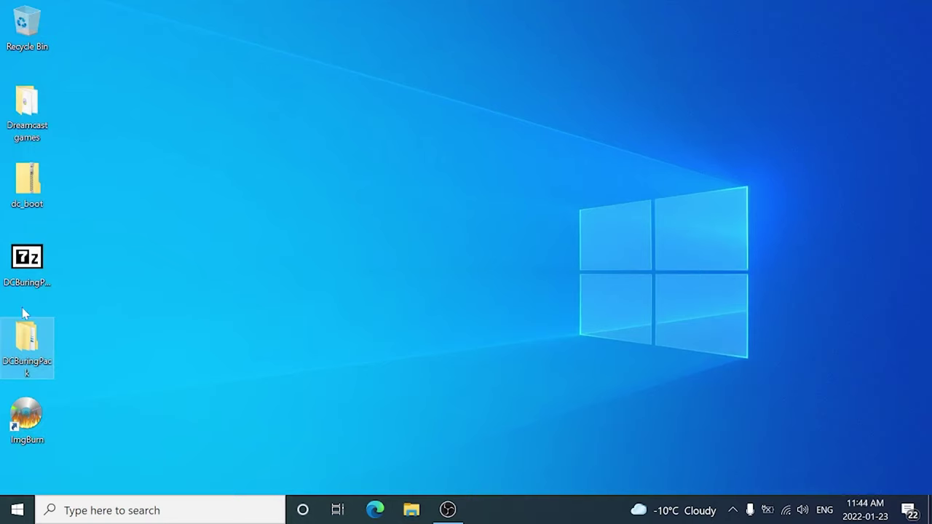
- Move nullDC_104_r136 from DCBuringPack to the desktop with TeraCopy, then close DCBuringPack
double_click(26, 331)
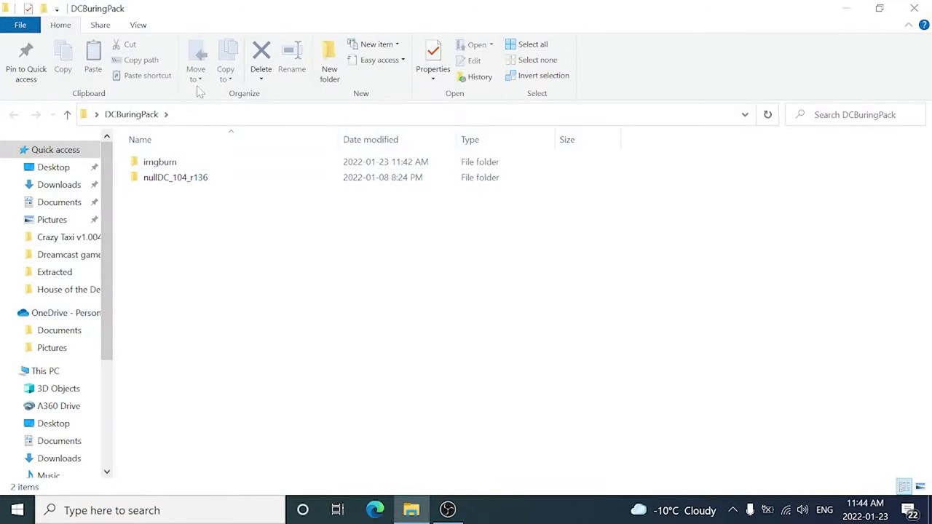
drag(192, 9, 499, 10)
drag(432, 182, 228, 121)
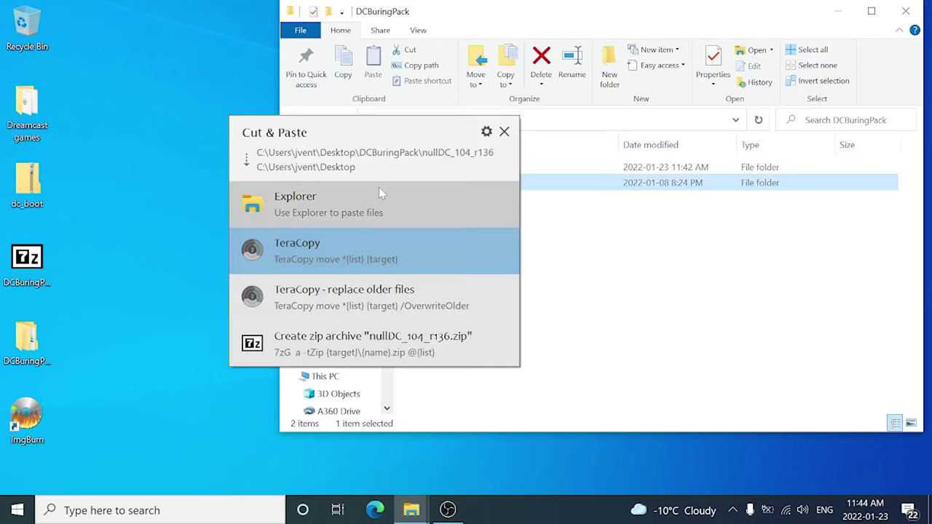
click(311, 250)
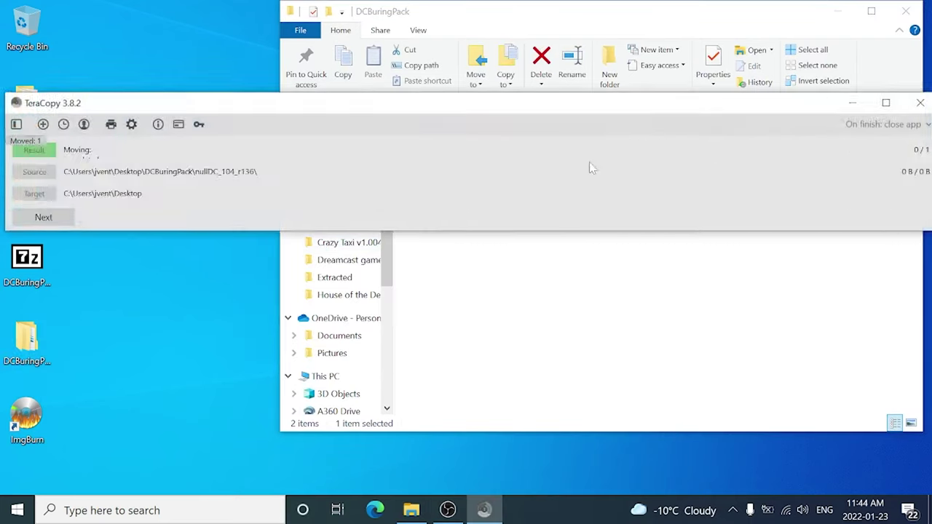
click(908, 10)
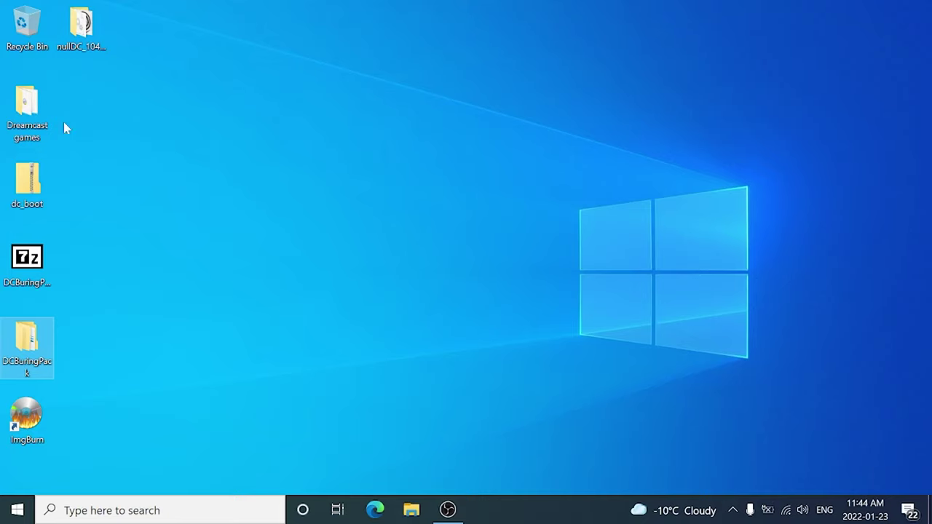
- Open the nullDC_104_r136\data folder and the dc_boot zip archive
double_click(82, 33)
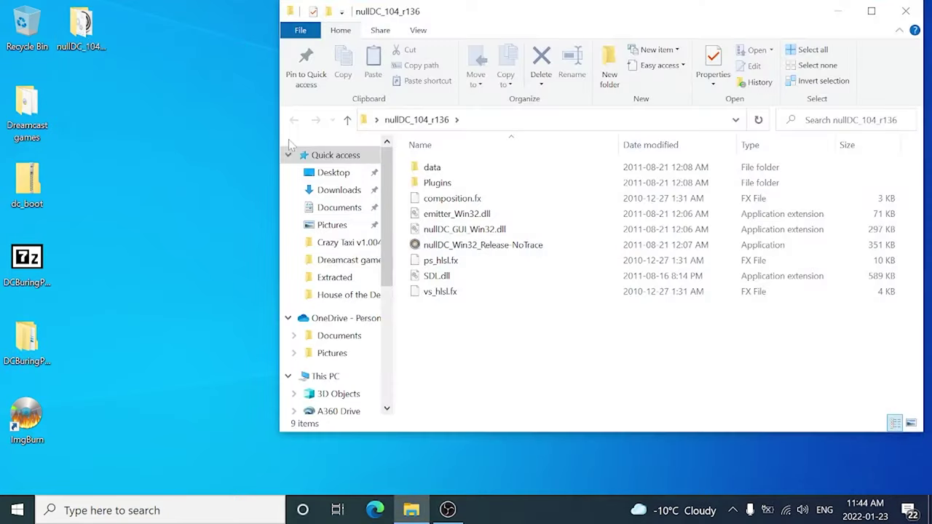
double_click(432, 167)
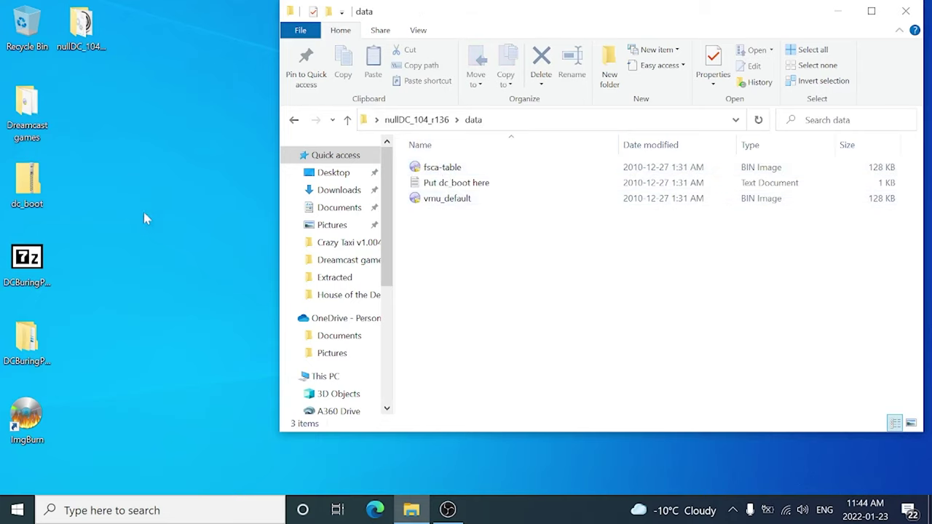
click(32, 188)
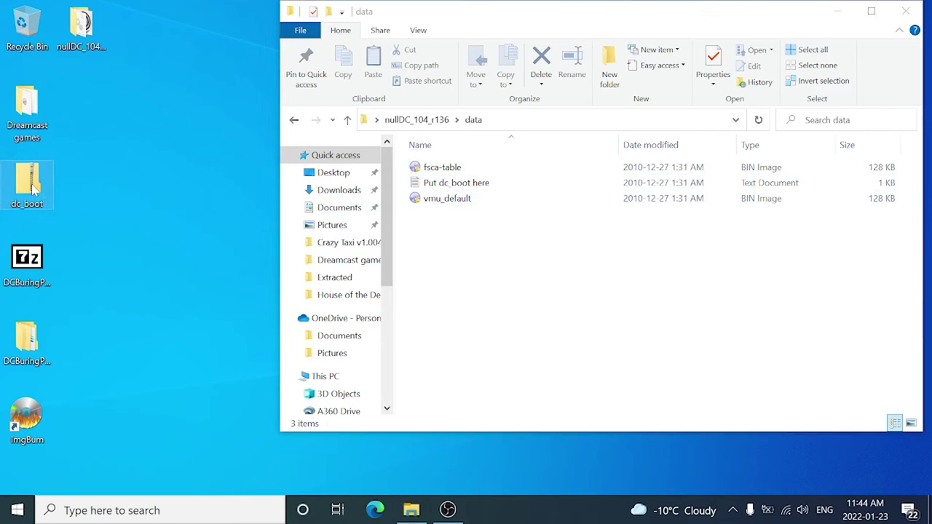
double_click(32, 188)
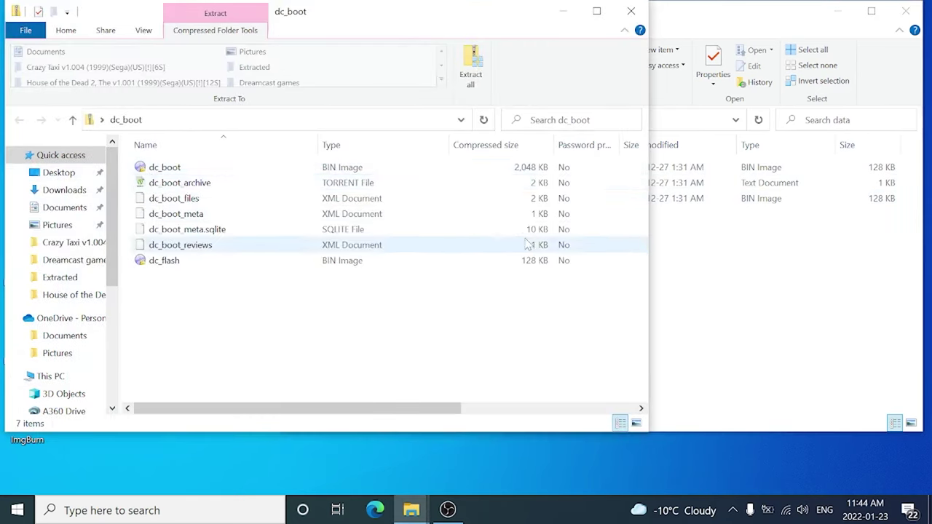
- Copy dc_boot and dc_flash from the archive into the data folder, then close it
click(339, 149)
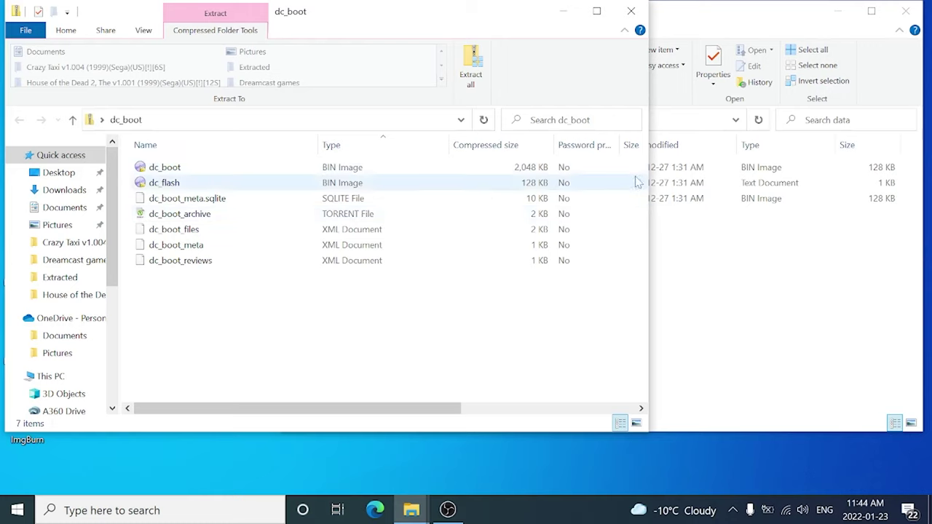
drag(634, 182, 591, 193)
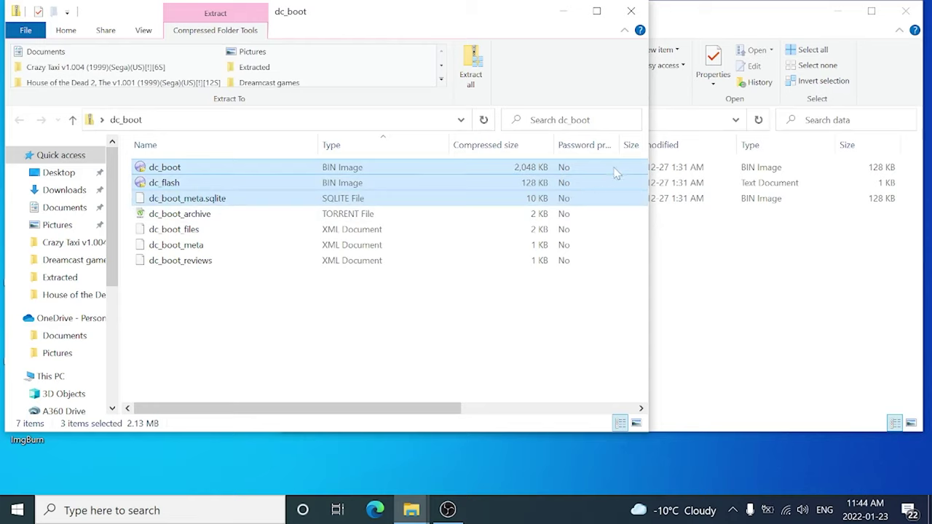
click(613, 166)
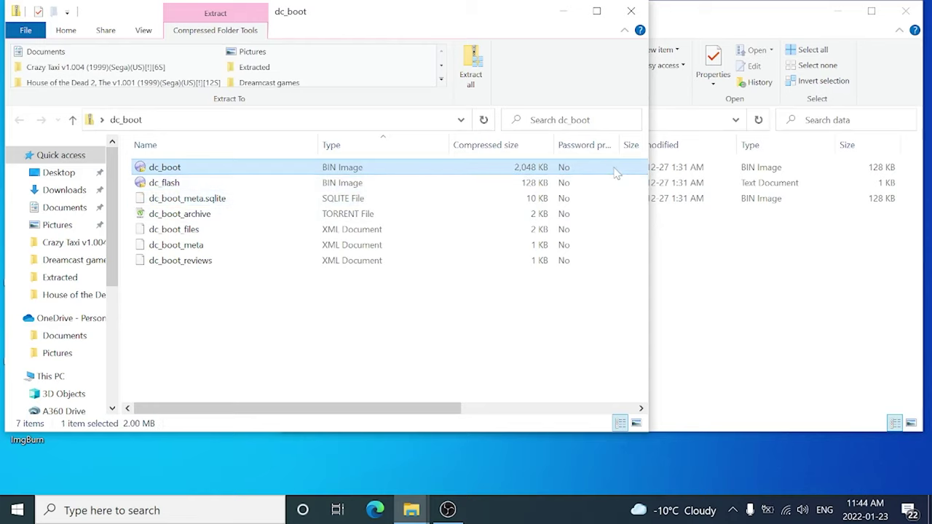
click(613, 173)
ctrl+click(598, 182)
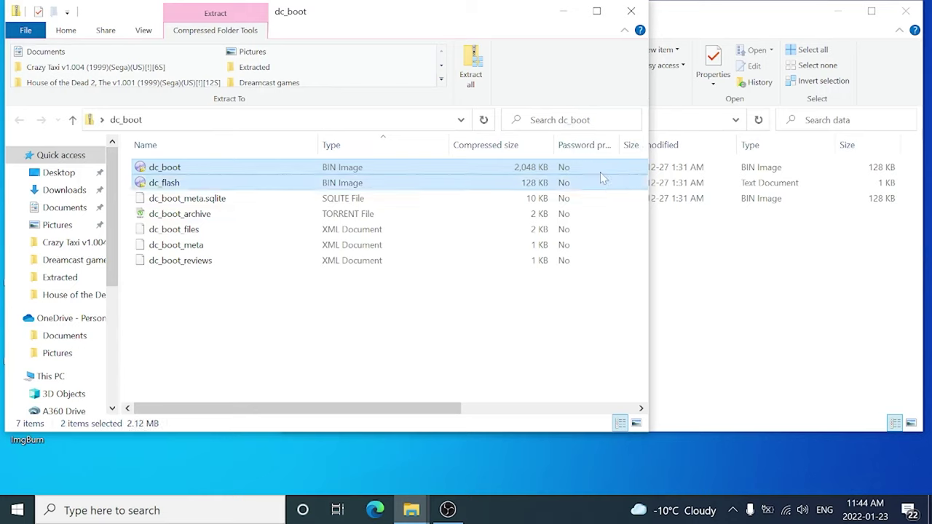
drag(600, 172, 683, 233)
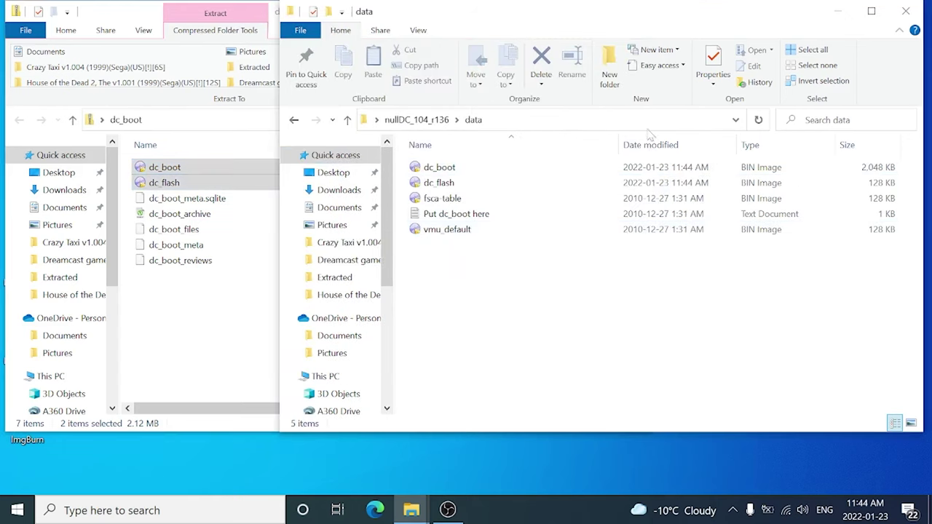
click(915, 13)
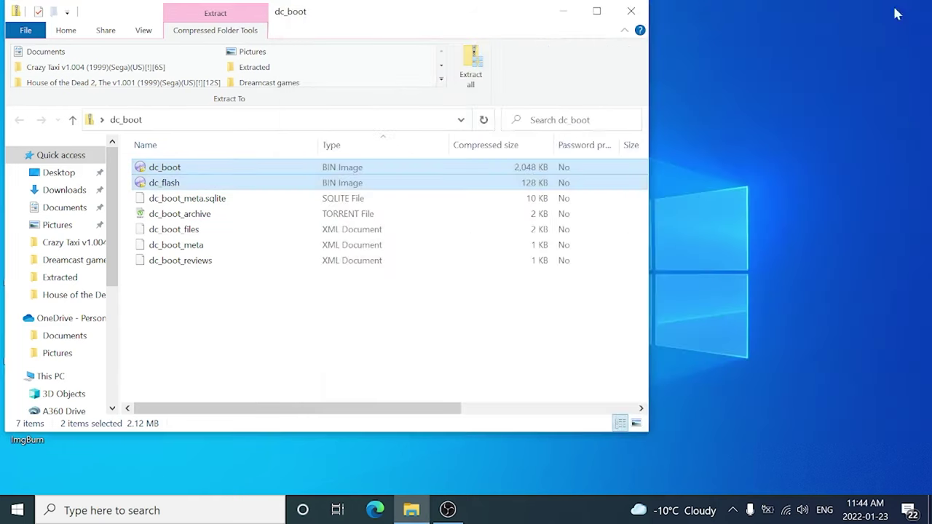
- Launch nullDC with File > Normal Boot and open the Dreamcast games desktop folder
click(630, 11)
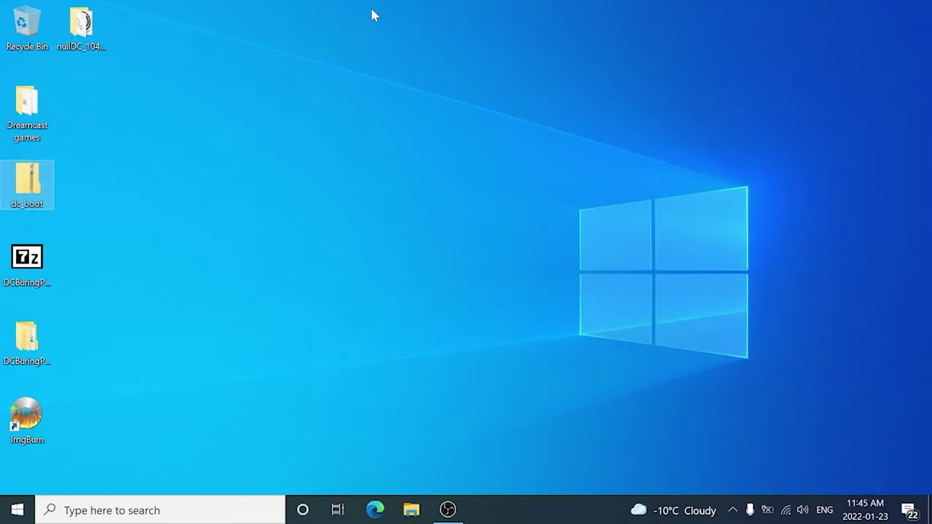
double_click(81, 26)
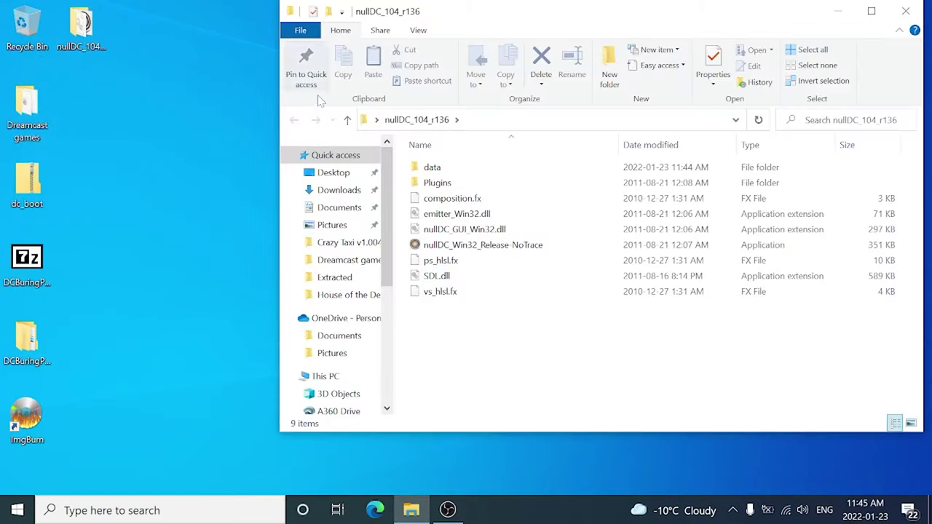
double_click(459, 245)
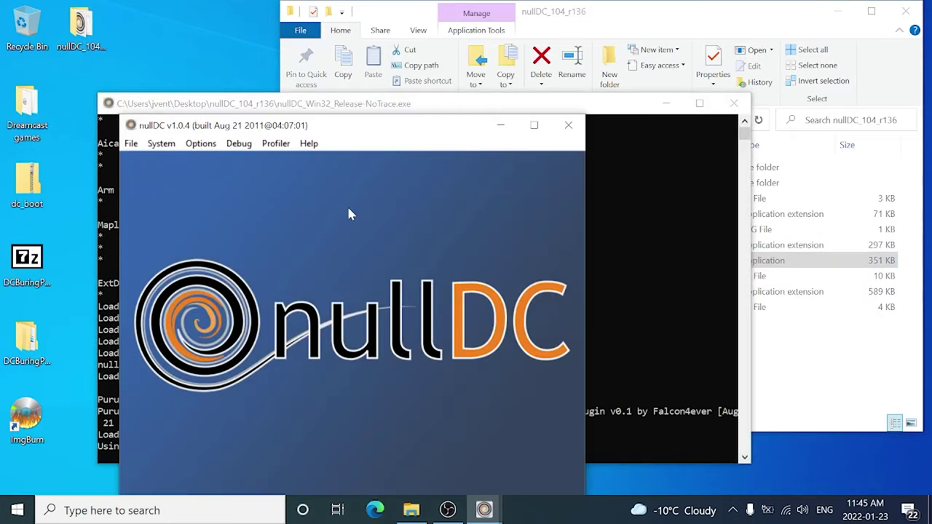
click(135, 148)
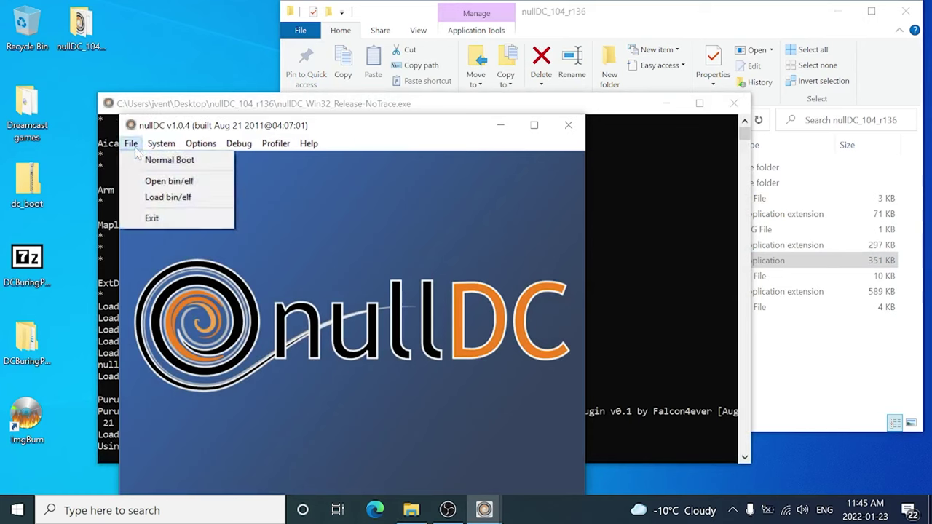
click(146, 159)
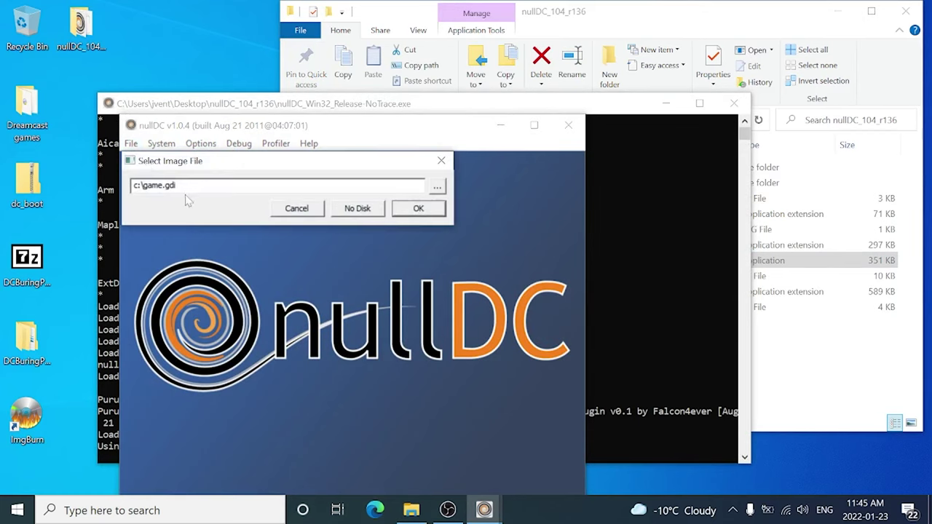
double_click(27, 102)
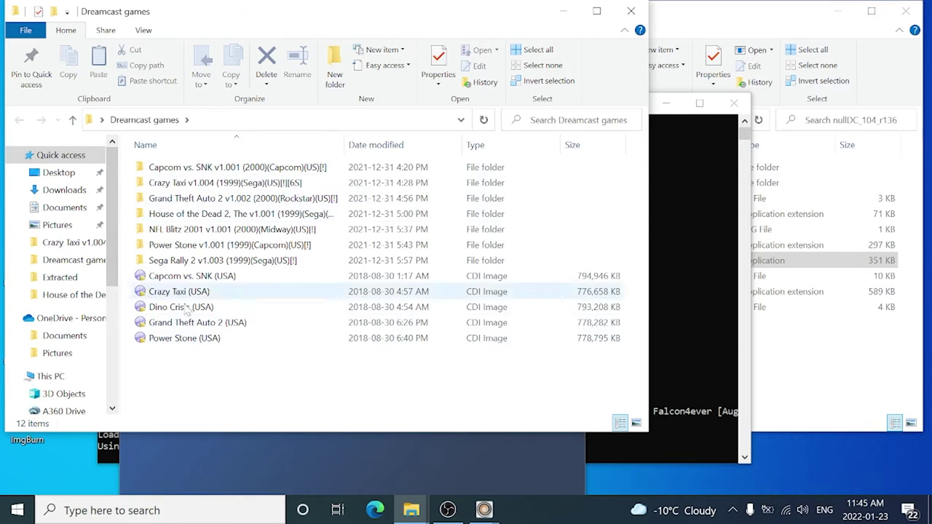
- Check the properties of the Capcom vs. SNK .gdi file inside its game folder
double_click(184, 172)
right_click(181, 169)
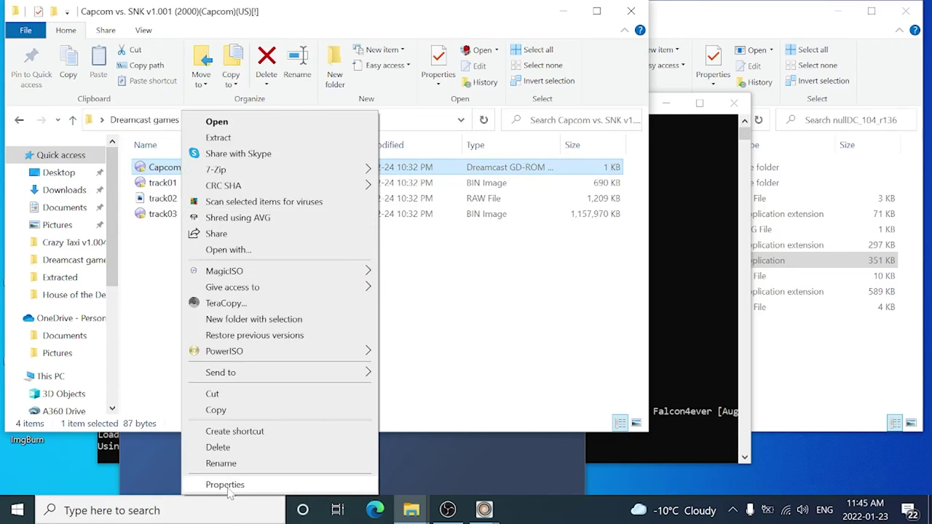
click(225, 485)
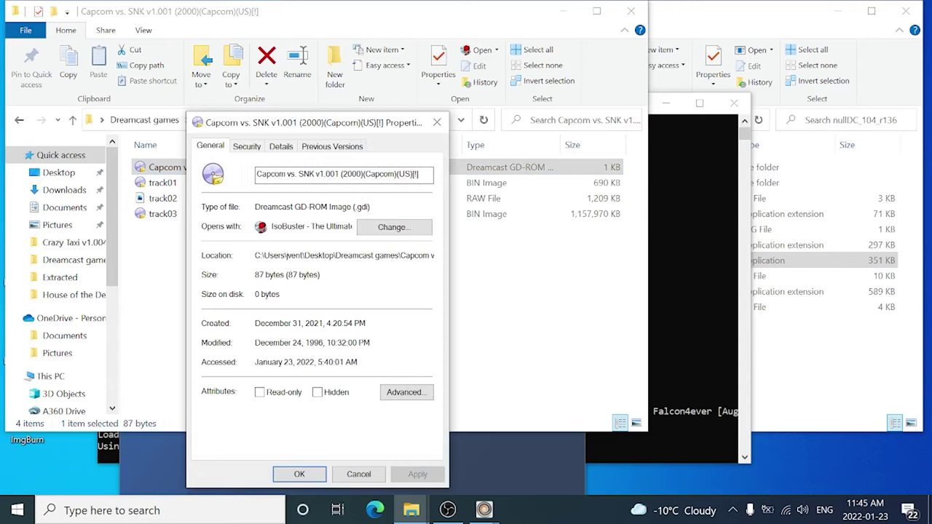
click(436, 122)
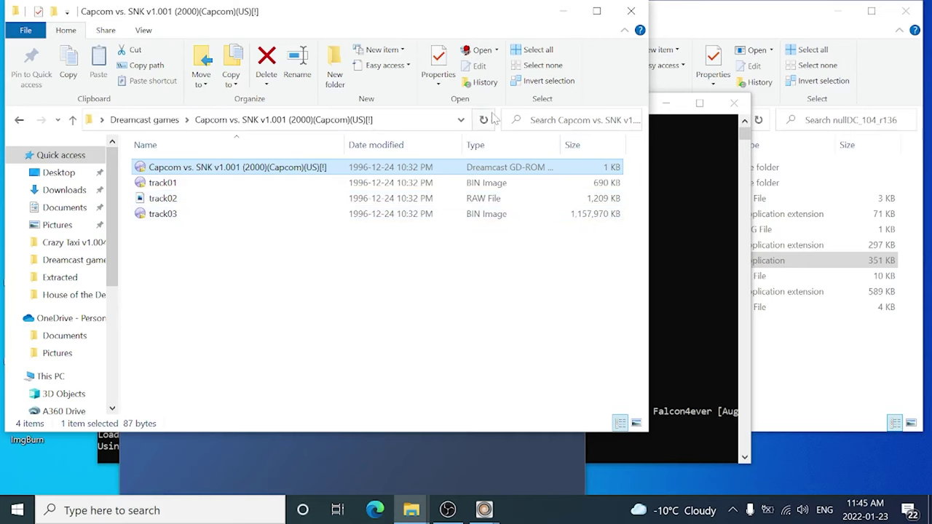
click(18, 121)
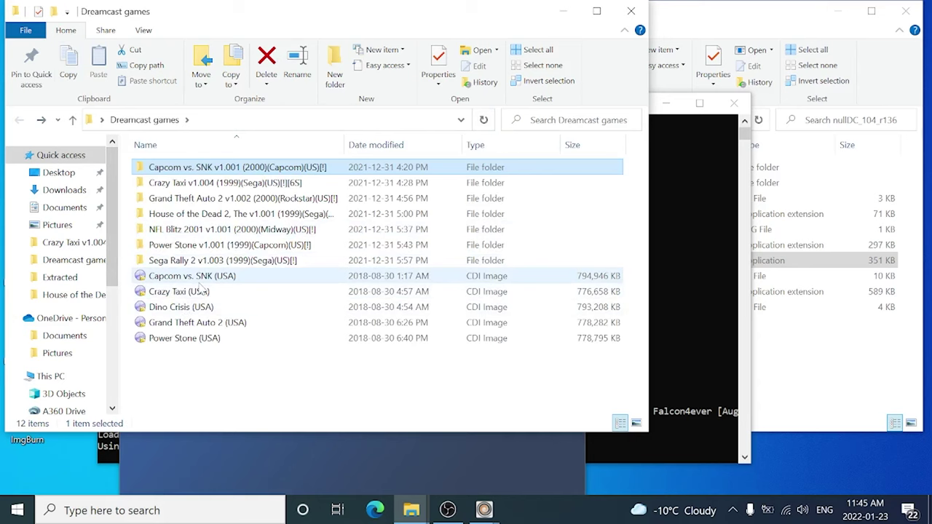
- Check the Capcom vs. SNK (USA) image size (776 MB), then close Dreamcast games
right_click(605, 282)
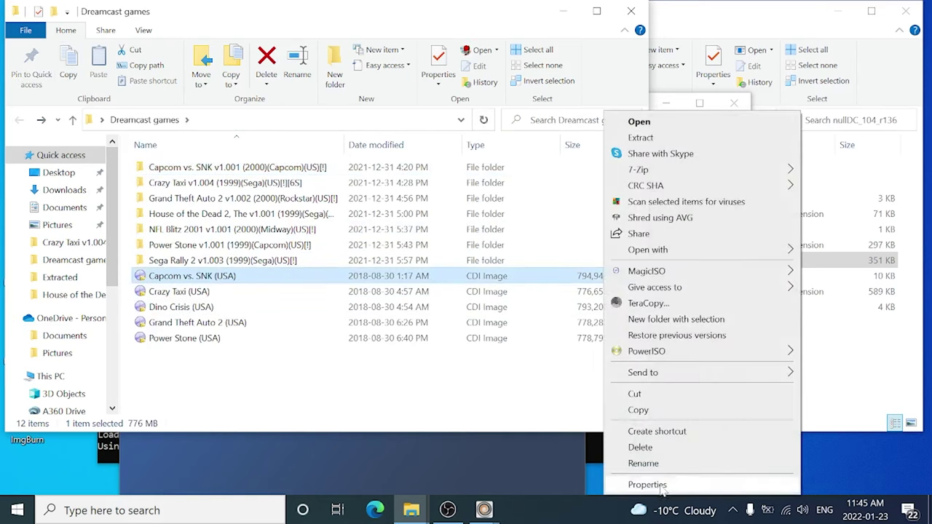
click(647, 485)
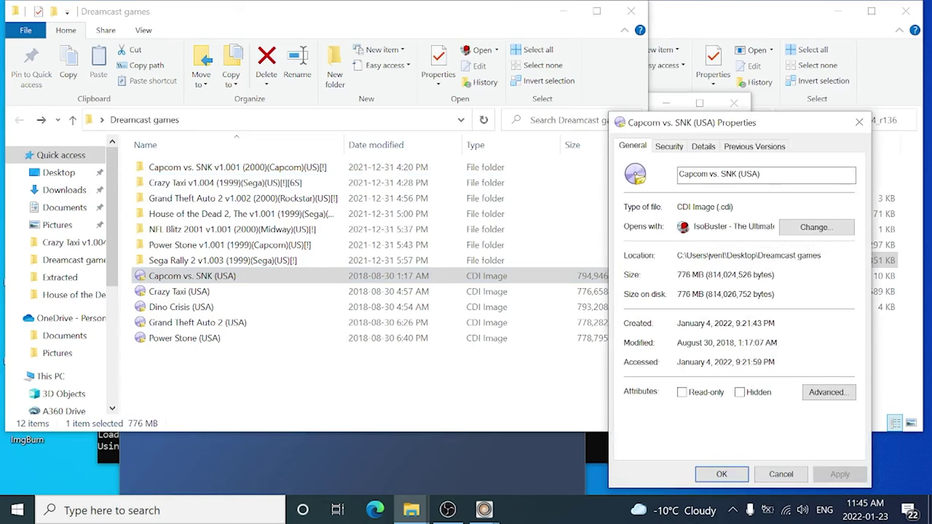
click(859, 123)
click(630, 10)
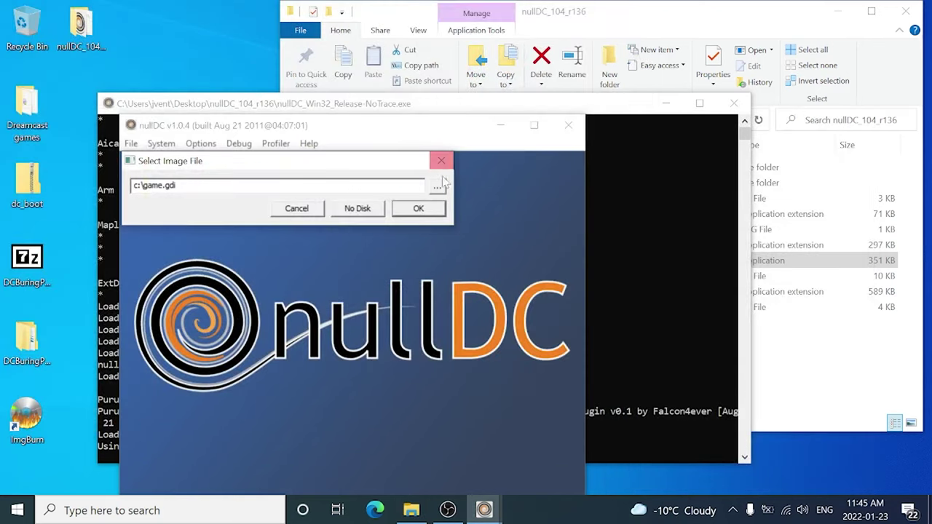
- Browse to Desktop\Dreamcast games and load the Capcom vs. SNK (USA) image in nullDC
click(431, 208)
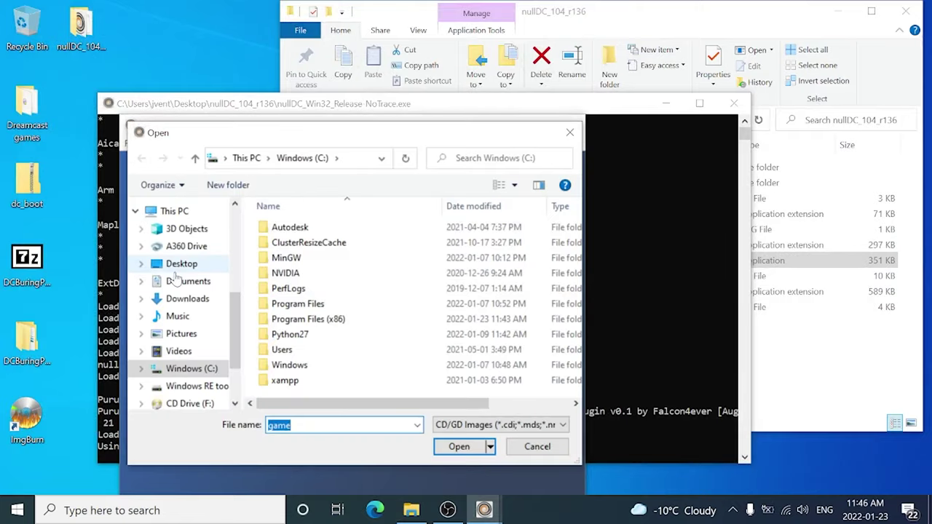
click(175, 268)
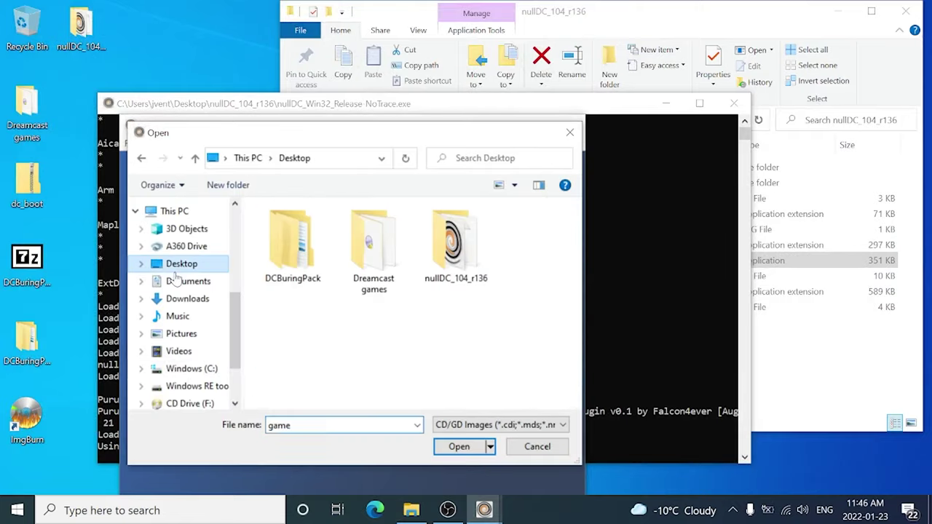
double_click(361, 253)
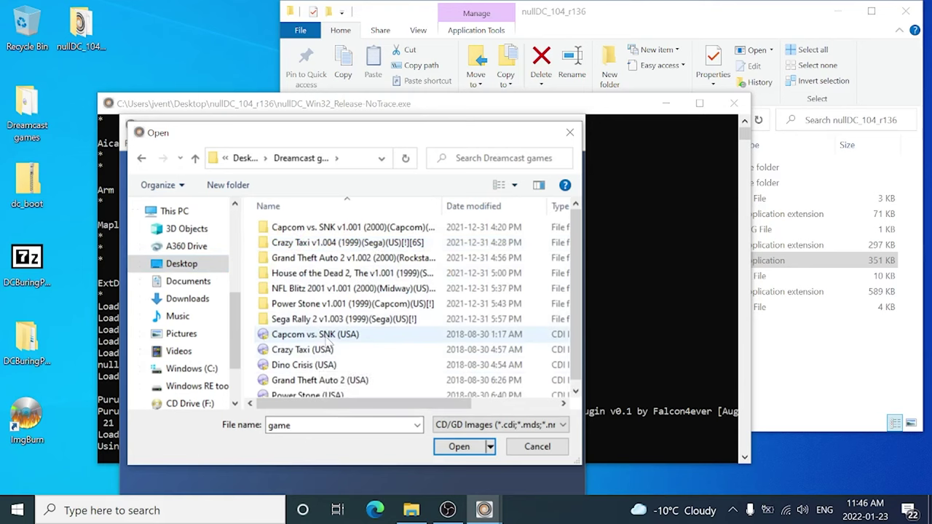
double_click(328, 339)
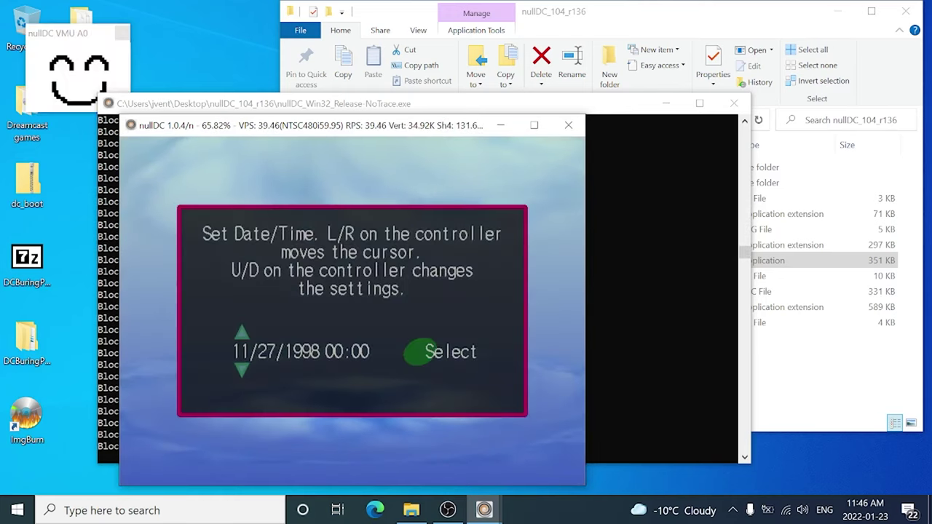
- Confirm the Dreamcast date and time, create the Capcom vs. SNK save file, then quit nullDC
key(Right)
key(Right)
key(Right)
key(Right)
key(Left)
key(Left)
key(Left)
key(Left)
key(Down)
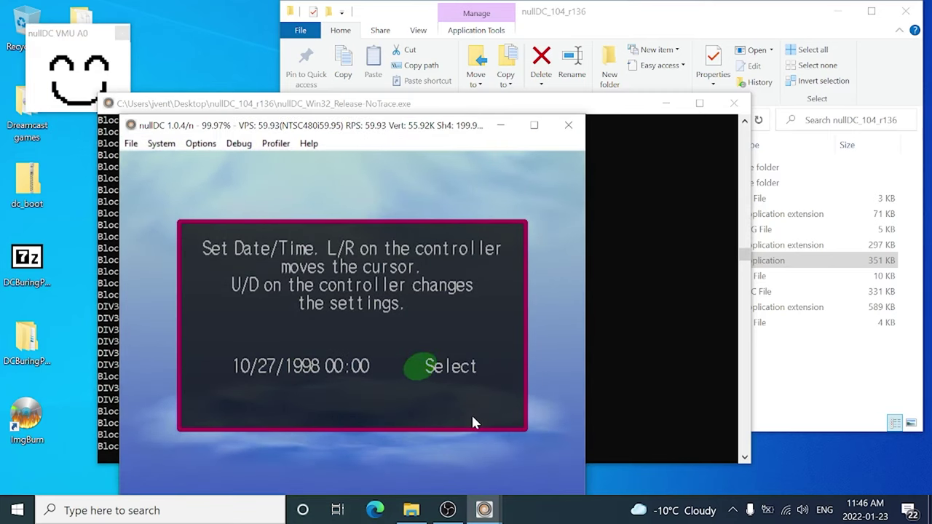
key(x)
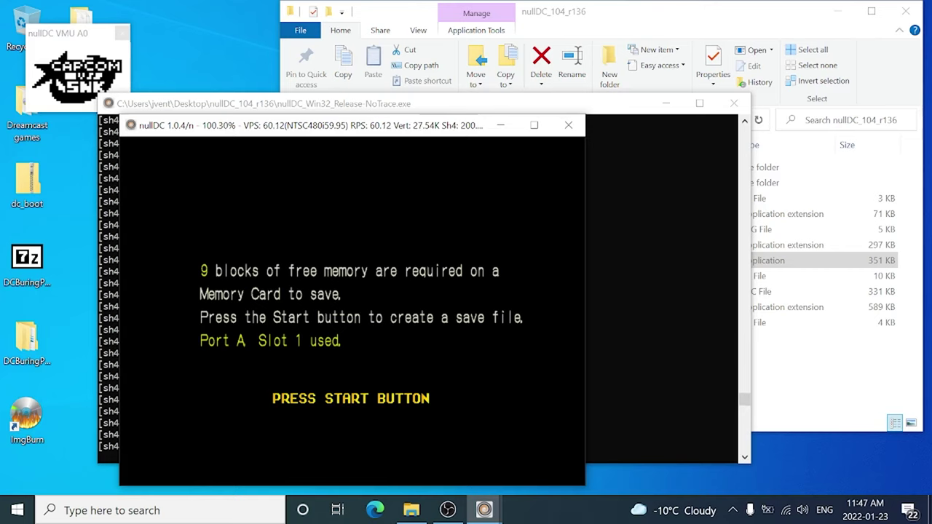
key(Return)
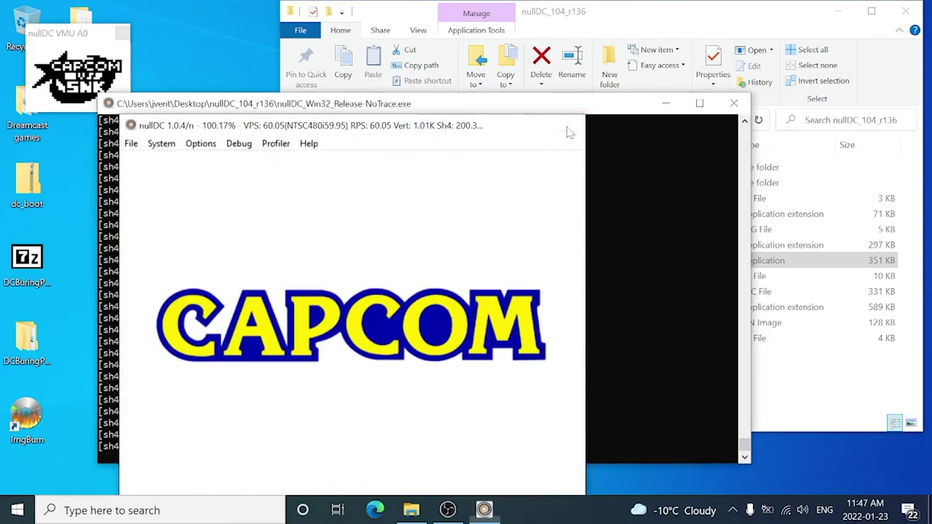
click(568, 127)
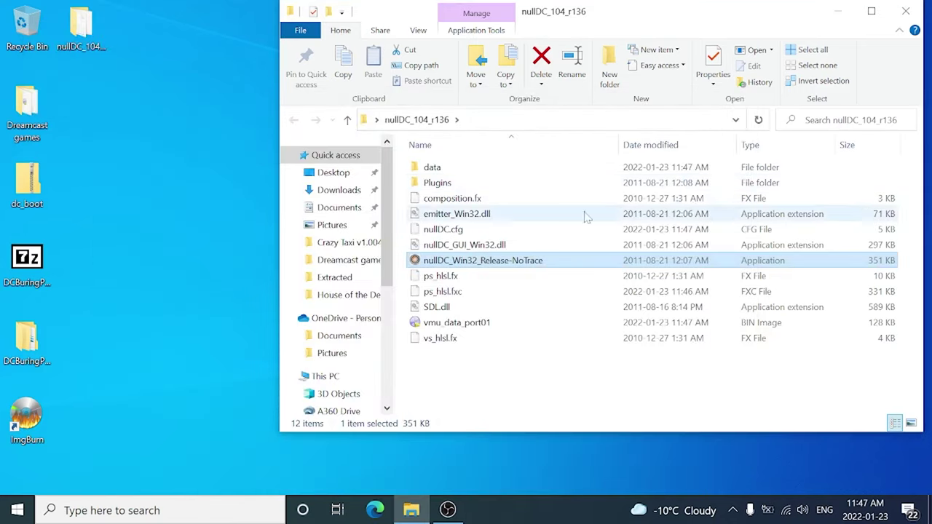
- Close the nullDC folder window and launch ImgBurn from its desktop shortcut
click(907, 12)
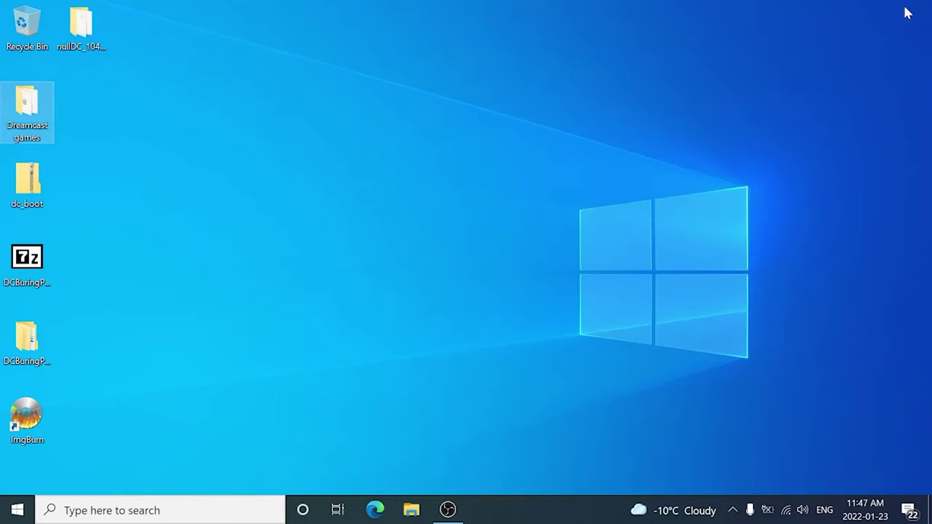
double_click(27, 415)
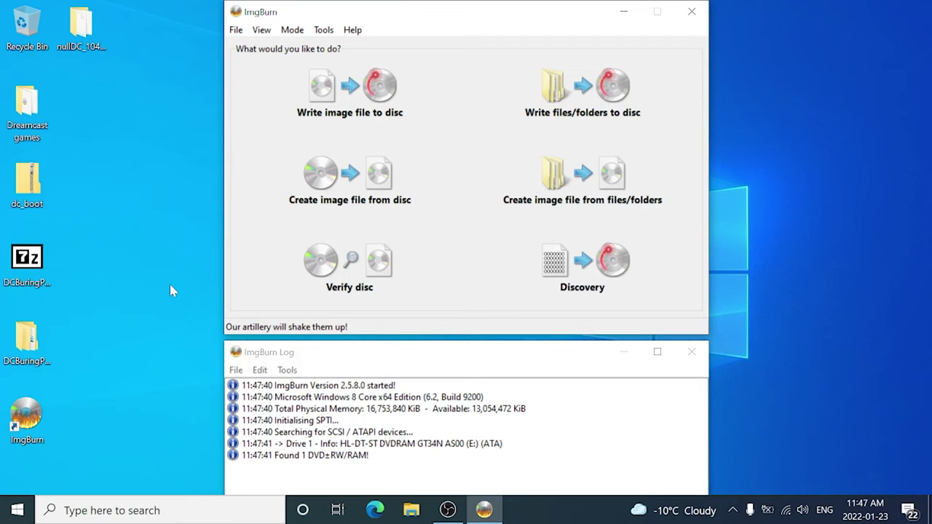
- Choose ImgBurn's 'Write image file to disc' mode, with a blank CD-R in drive E:
click(309, 106)
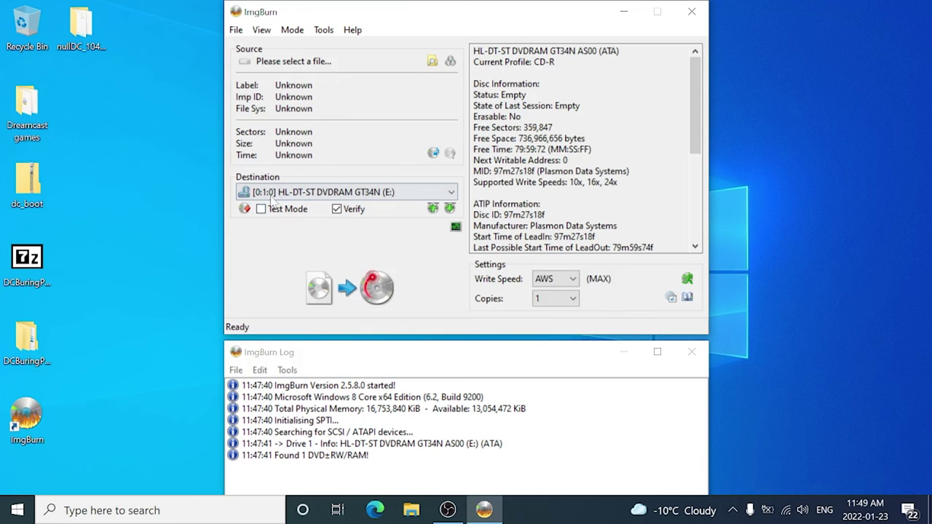
- Drag Capcom vs. SNK (USA).cdi from the Dreamcast games folder into ImgBurn as source, and uncheck Verify
double_click(28, 104)
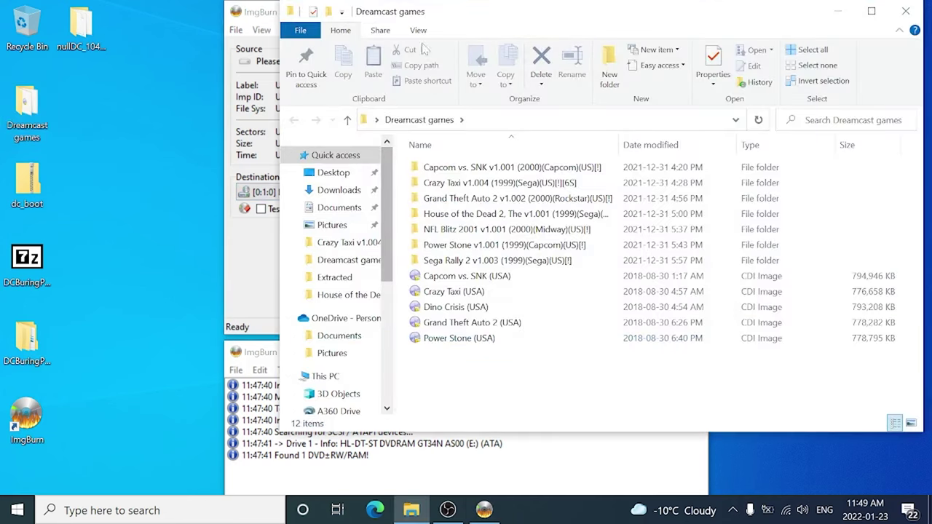
drag(420, 11, 561, 16)
click(580, 283)
drag(579, 283, 391, 109)
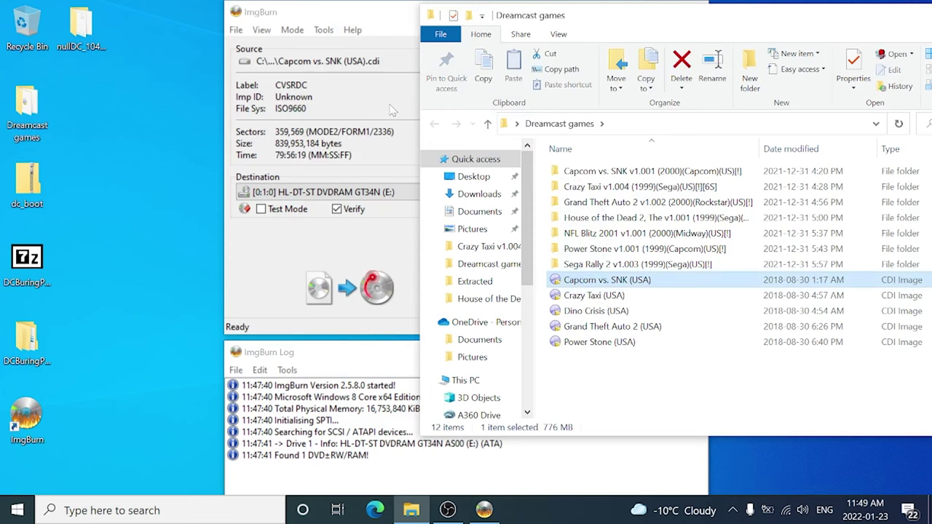
click(303, 12)
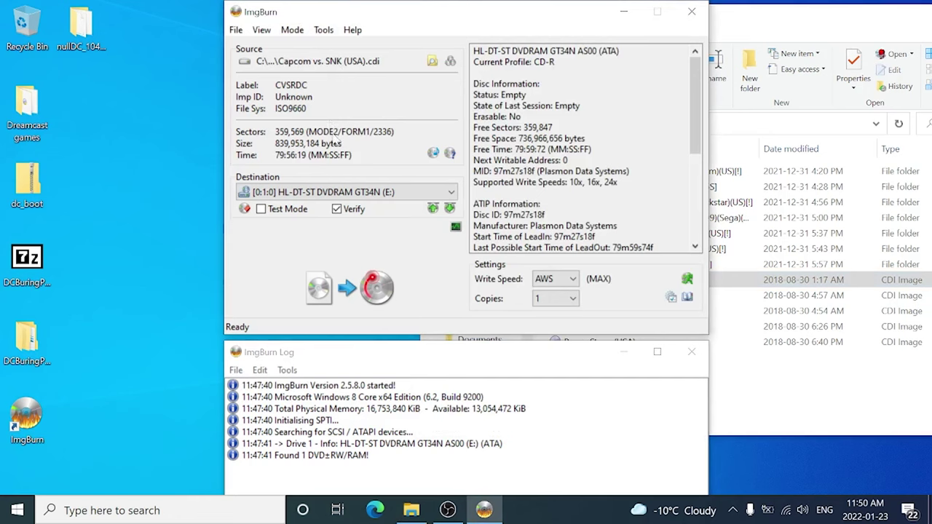
click(339, 215)
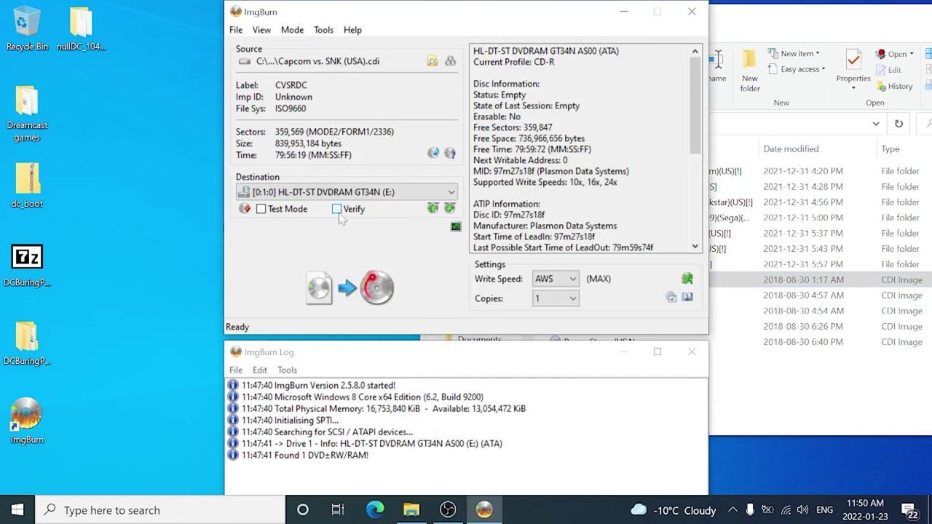
- Burn the image to CD-R, browse the CVSRDC disc's 640 files, then minimize Explorer
click(357, 291)
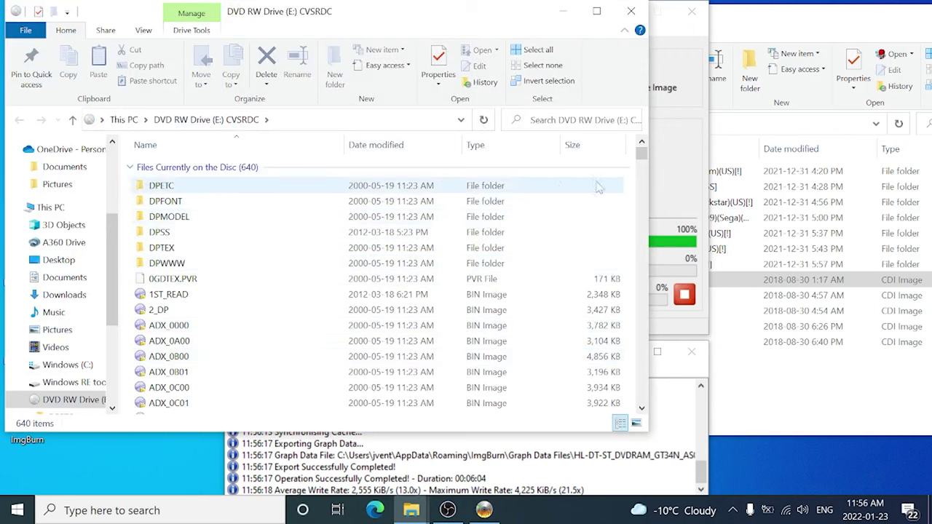
drag(641, 155, 652, 248)
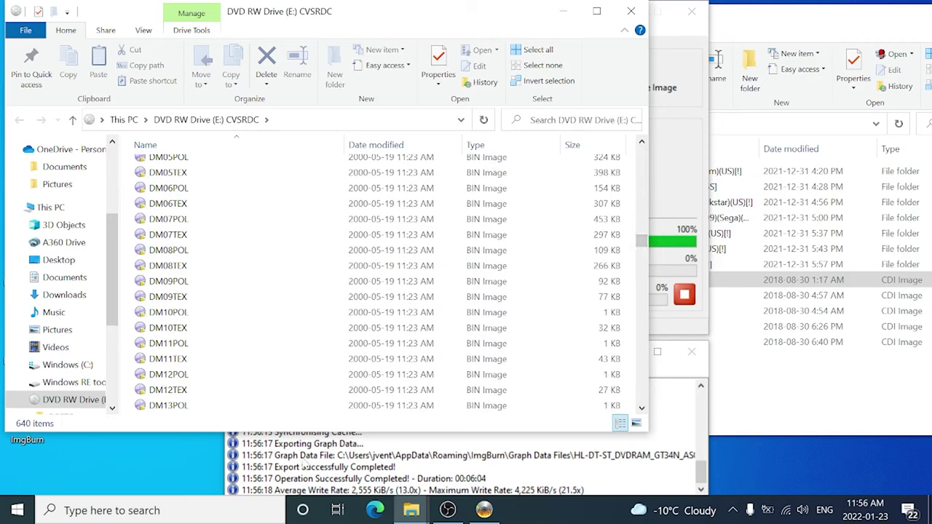
click(189, 443)
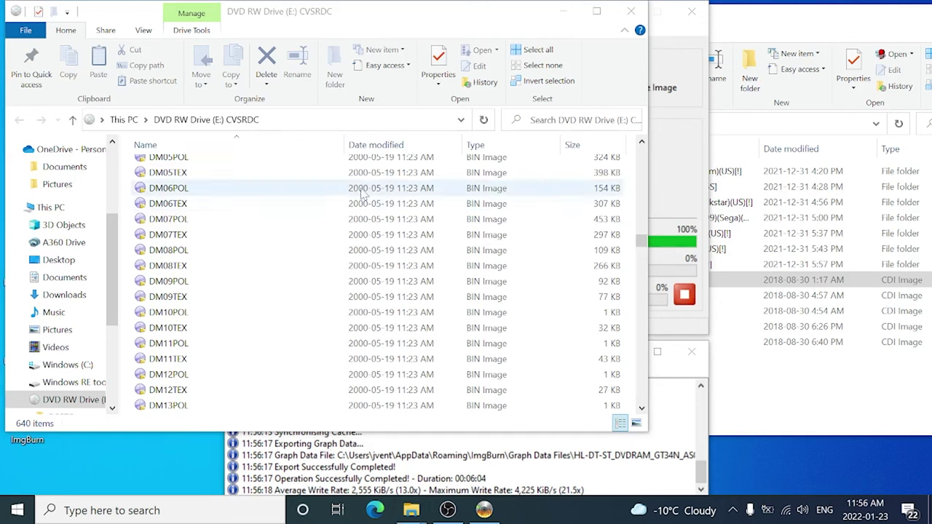
click(563, 12)
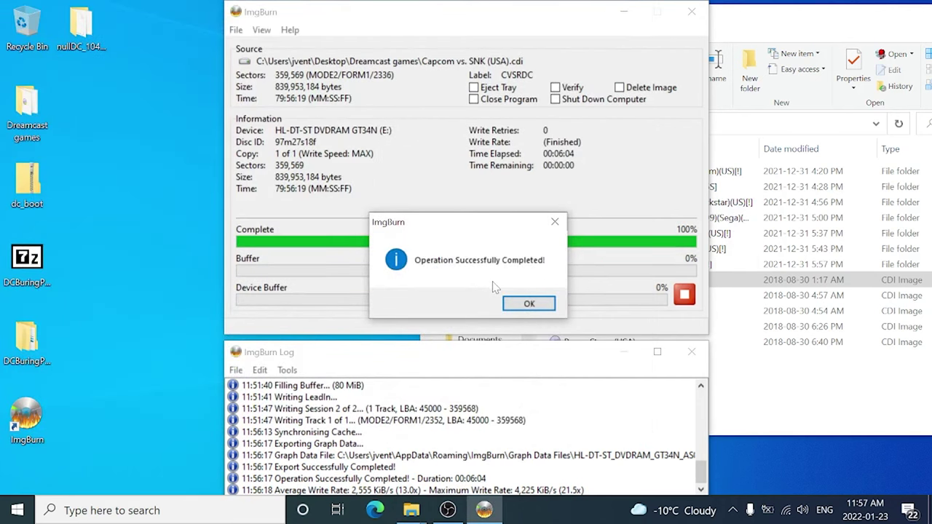
- Dismiss the burn-success message, exit ImgBurn, and close the Dreamcast games window
click(518, 306)
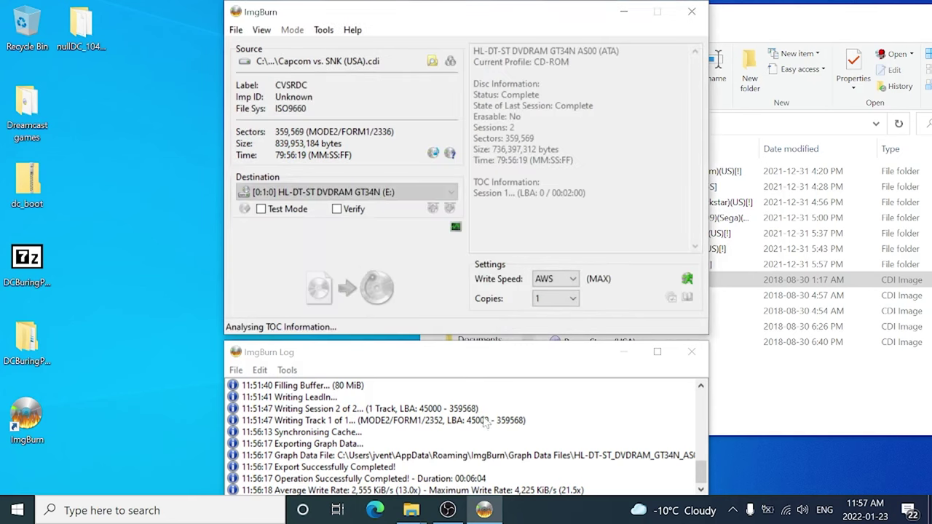
click(694, 13)
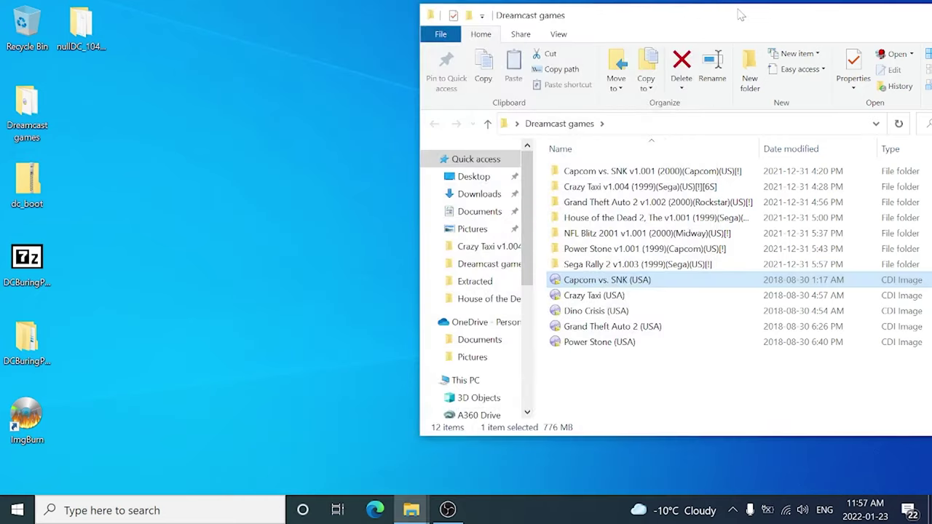
double_click(741, 14)
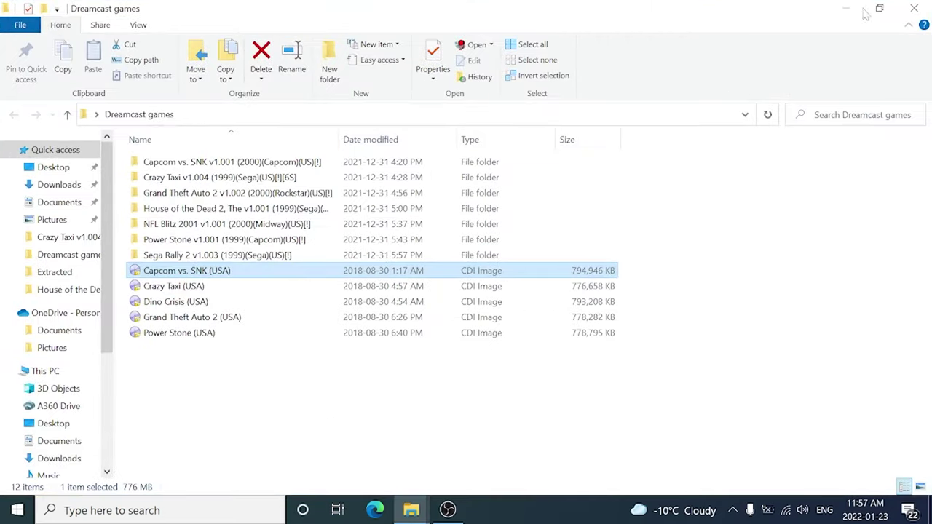
click(915, 9)
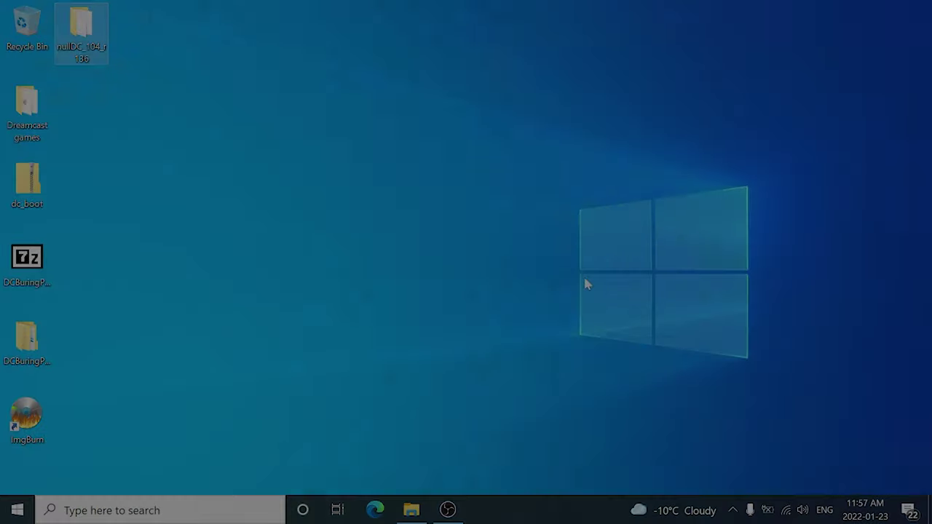